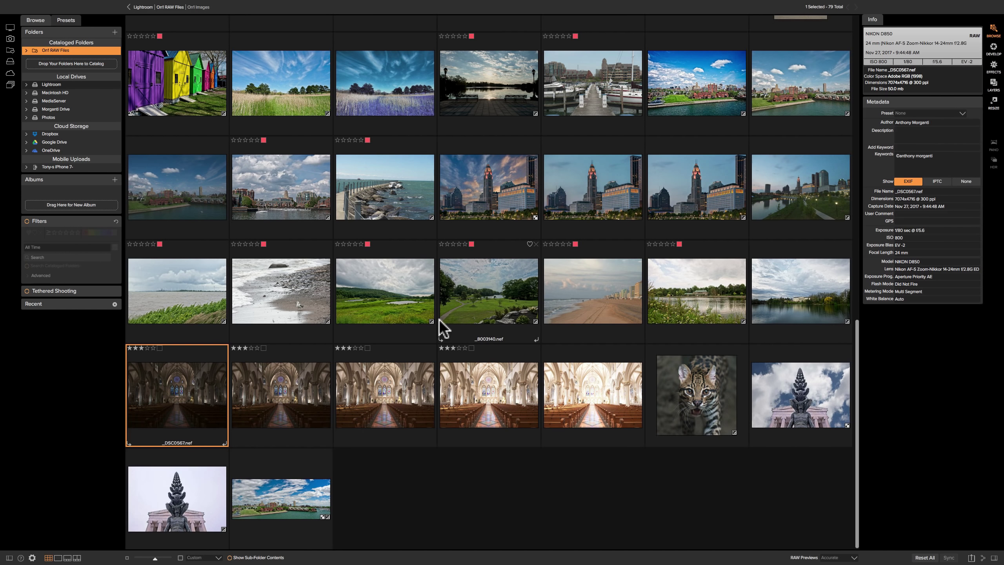
Review the bracketed church exposures full size from darkest to brightest, then return to the grid.
double_click(196, 384)
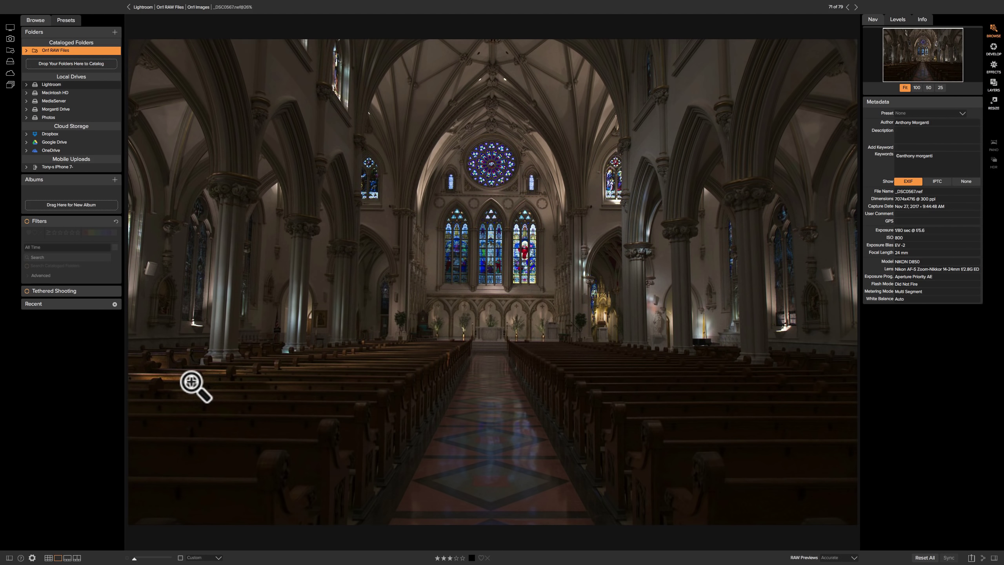
key(Right)
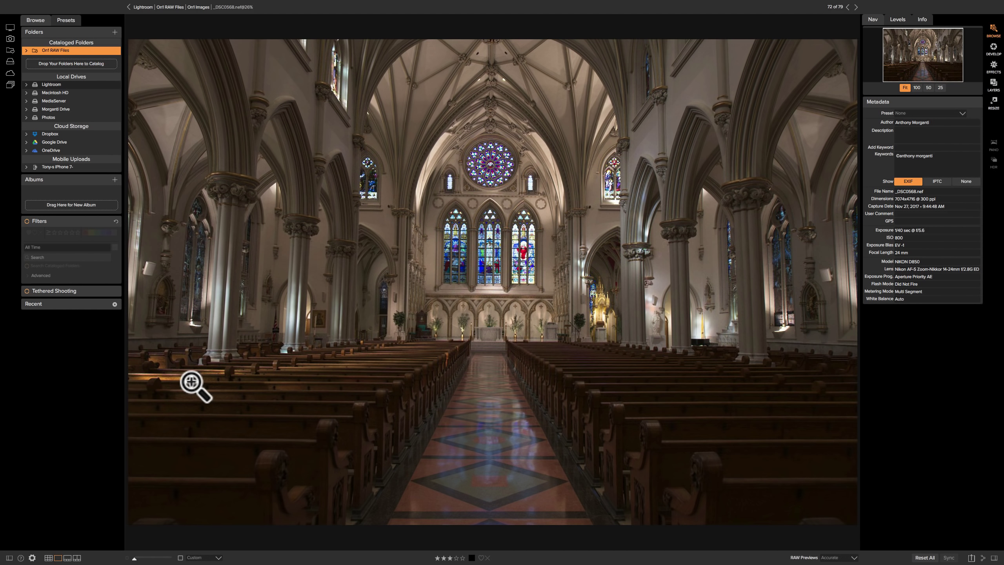
key(Right)
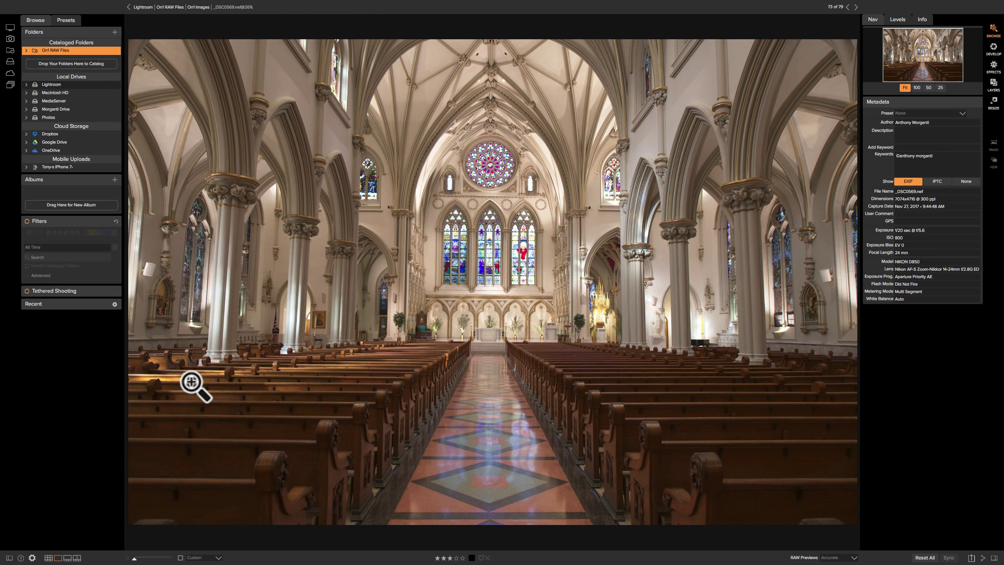
key(Right)
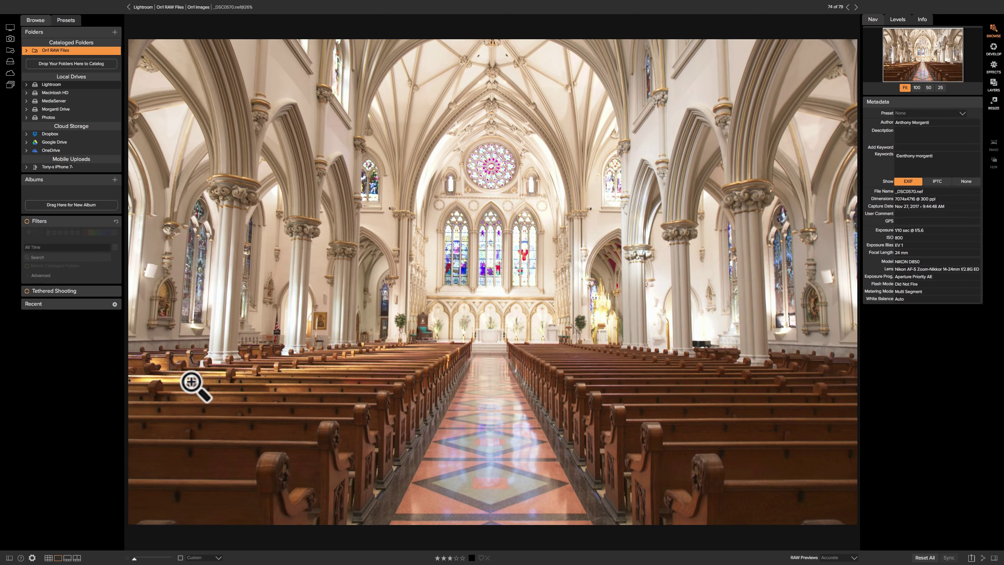
key(Right)
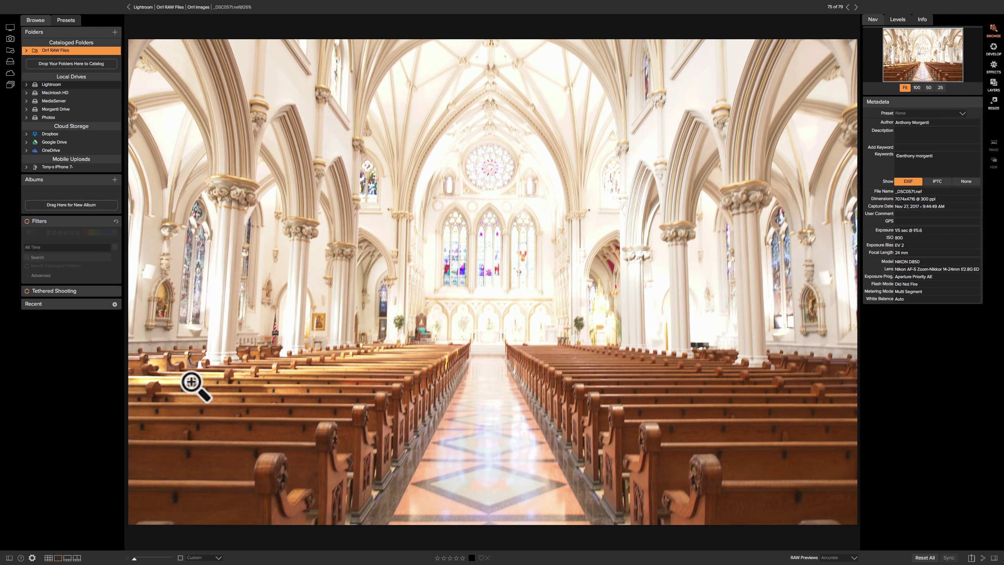
key(g)
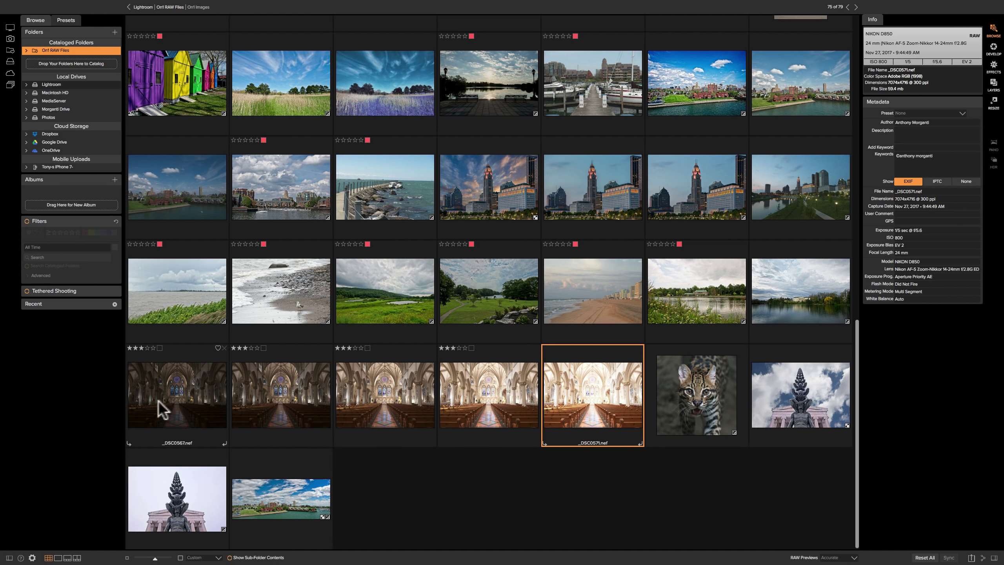
Range-select the thumbnails from _DSC0567 to _DSC0570.
scroll(415, 402, up, 1)
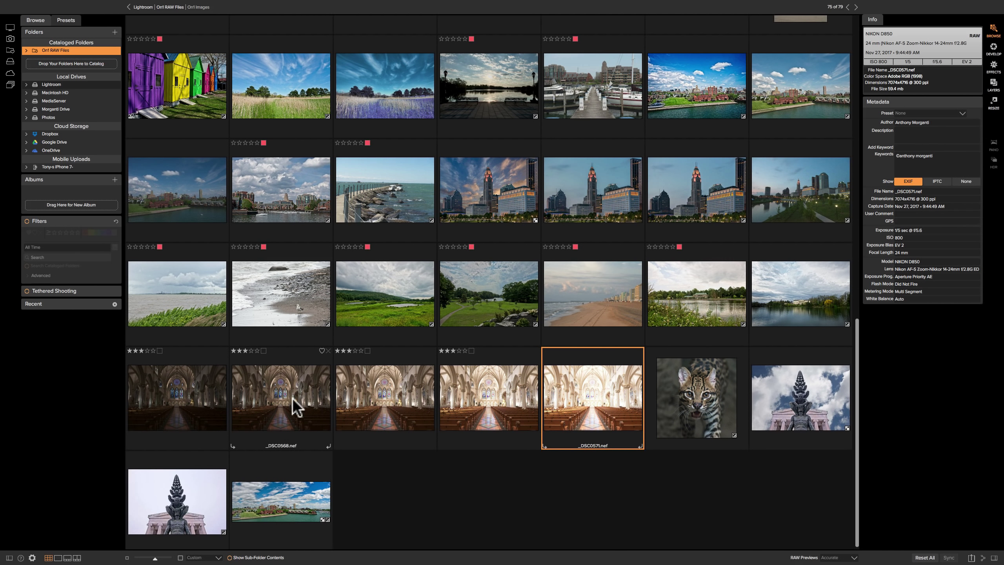
click(199, 394)
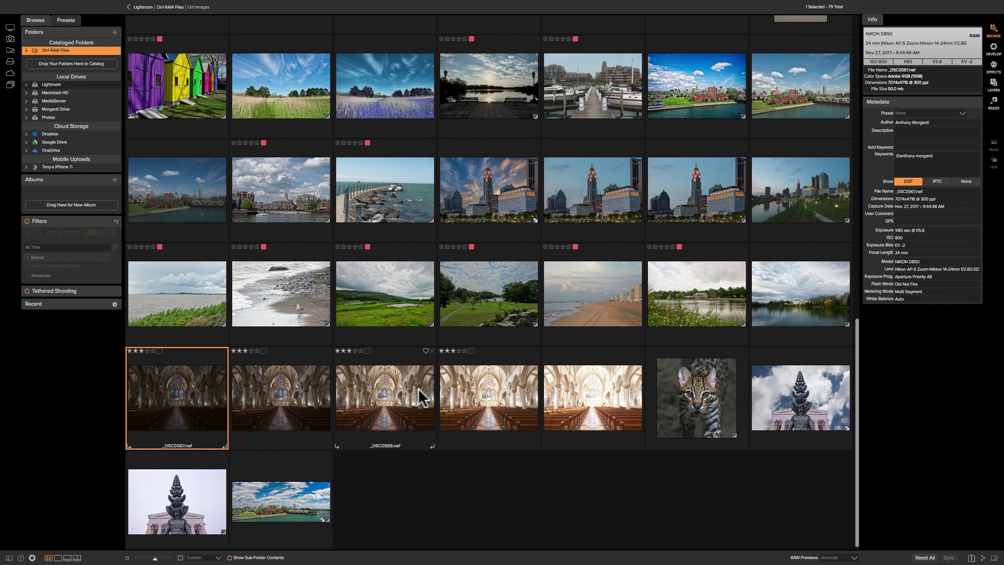
shift+click(478, 392)
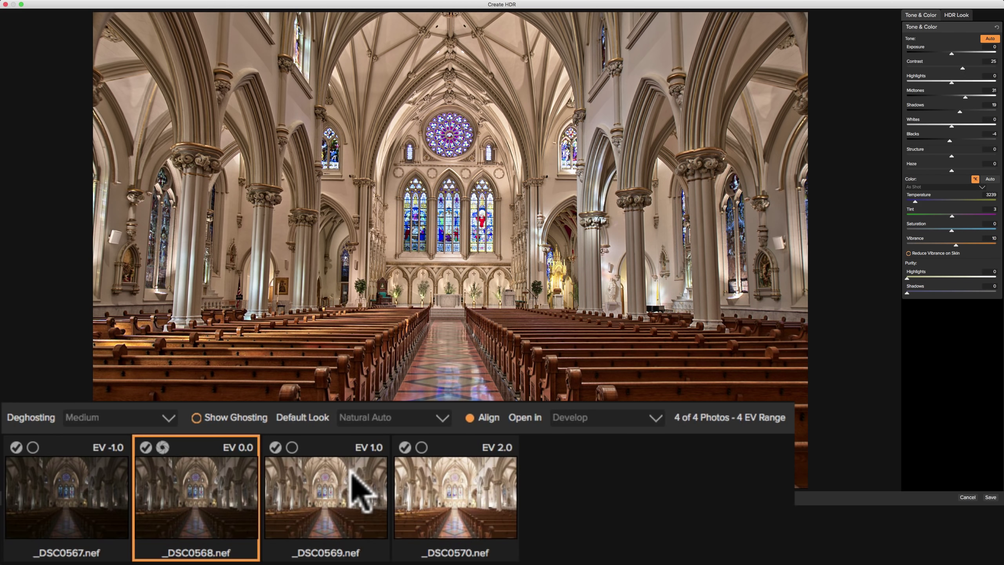
click(291, 448)
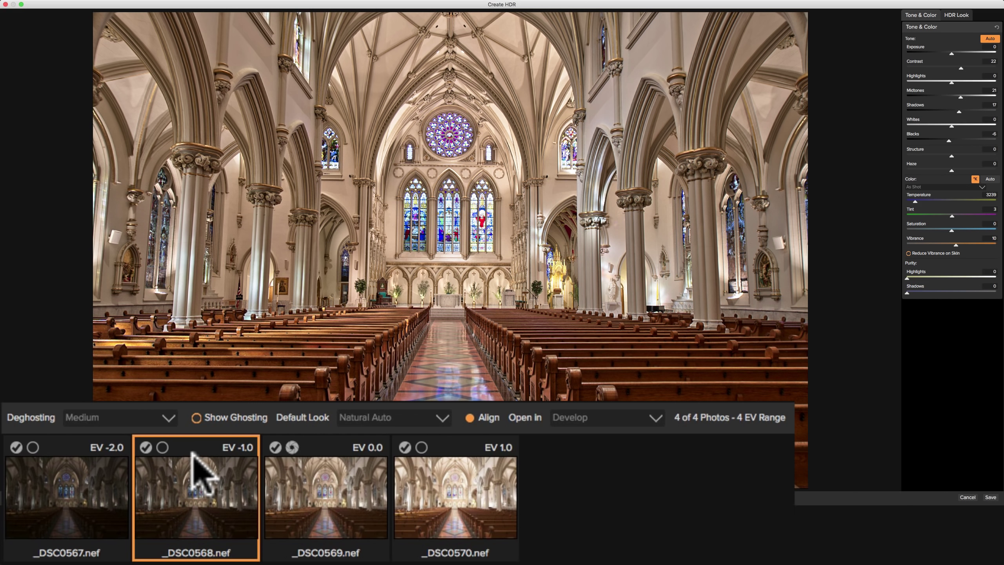
click(162, 447)
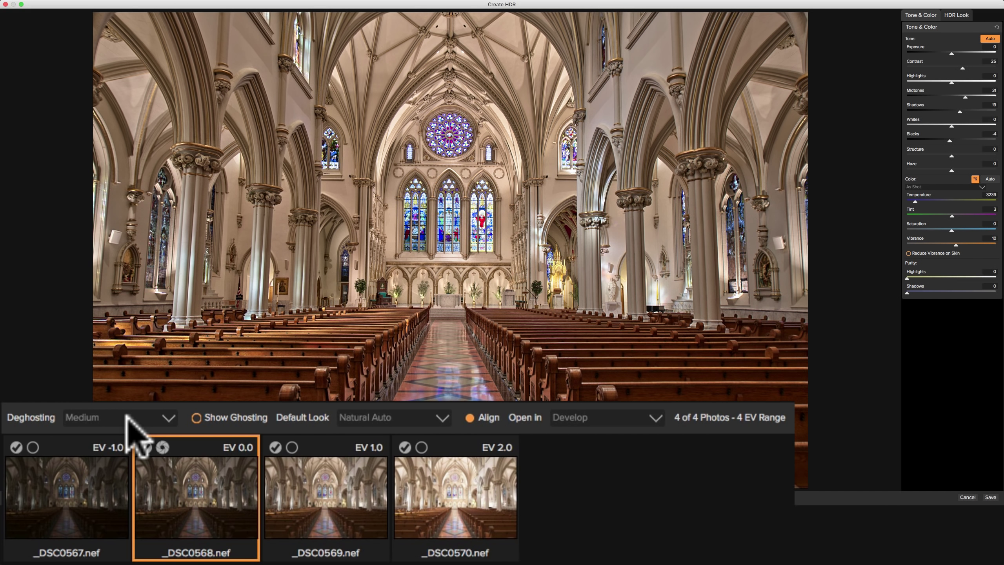
Leave the Deghosting strength dropdown set to Medium.
click(168, 416)
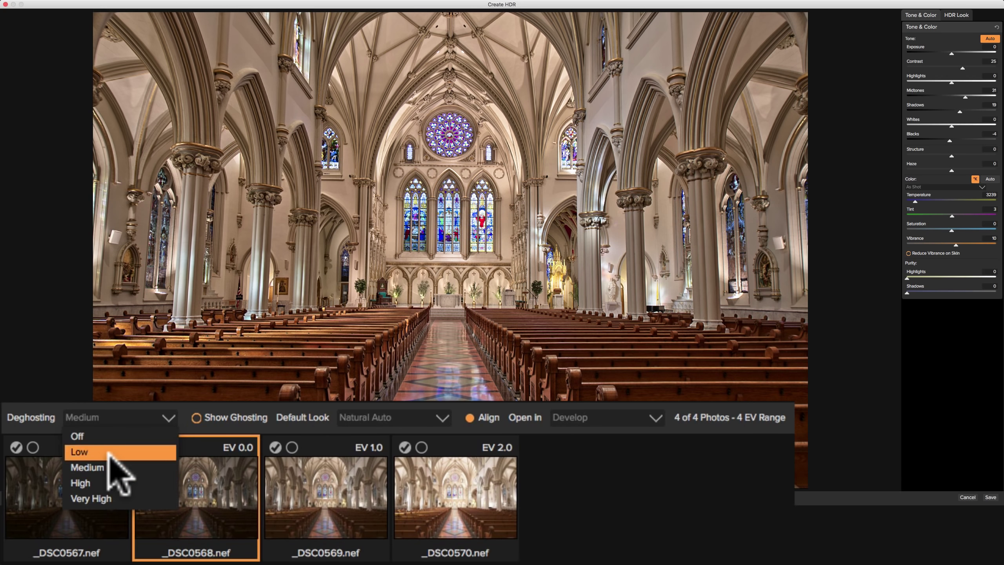
click(104, 466)
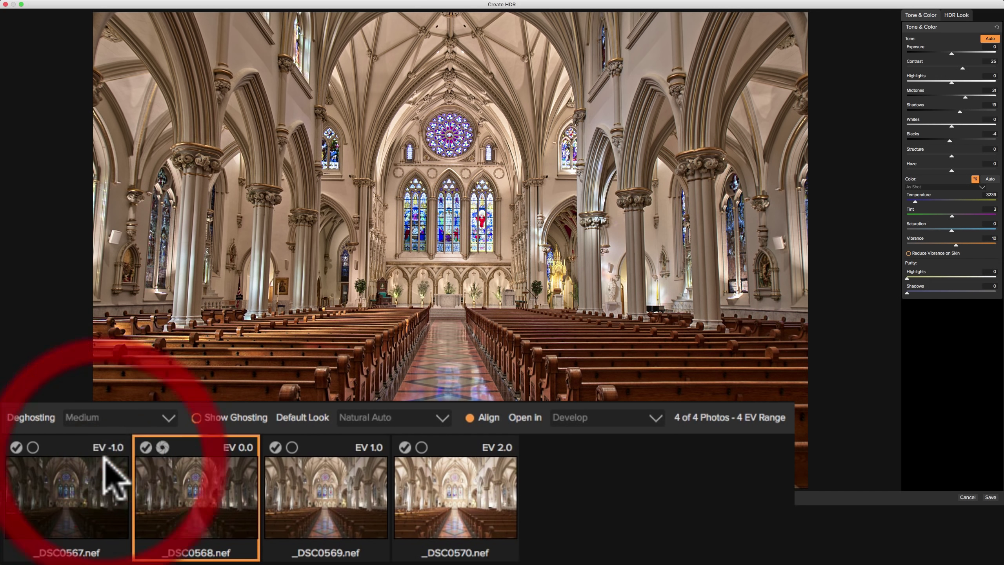
Toggle the red ghosting overlay on and off to compare, leaving it hidden.
click(196, 418)
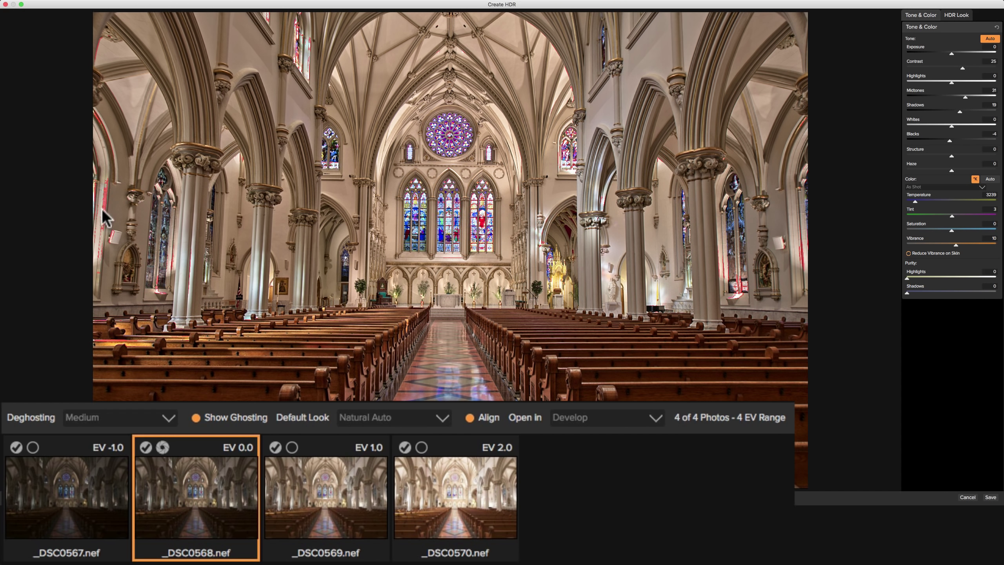
click(196, 417)
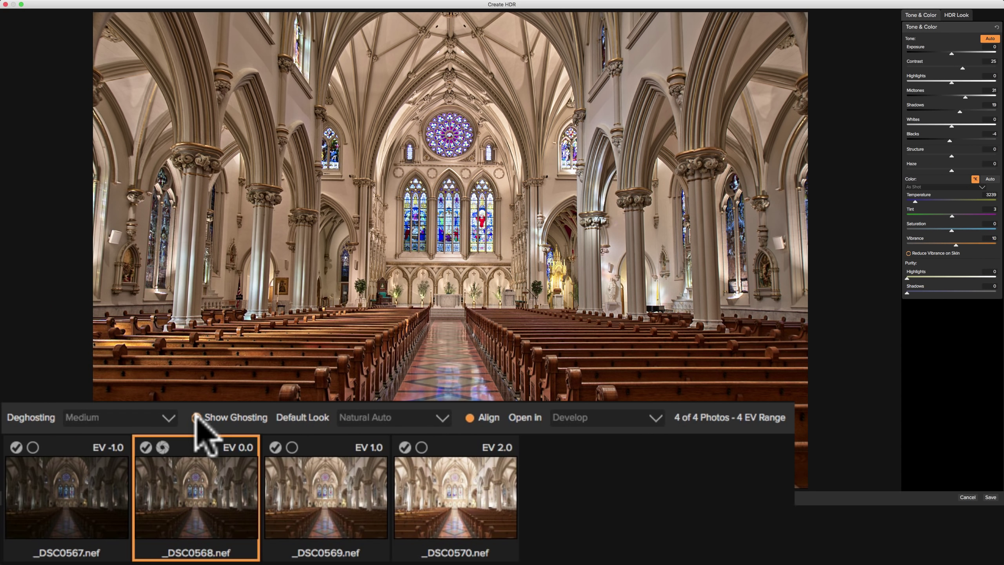
click(196, 417)
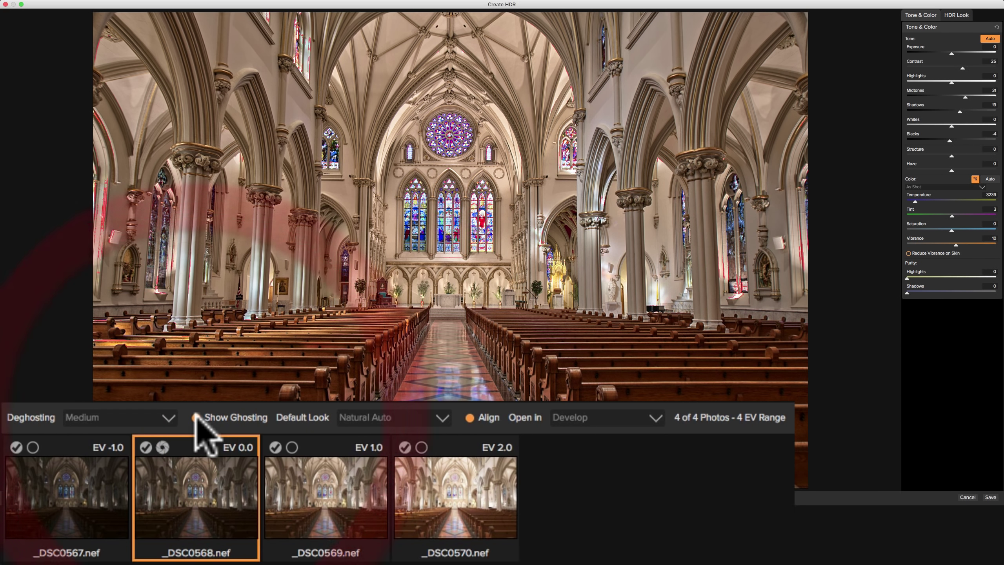
click(196, 417)
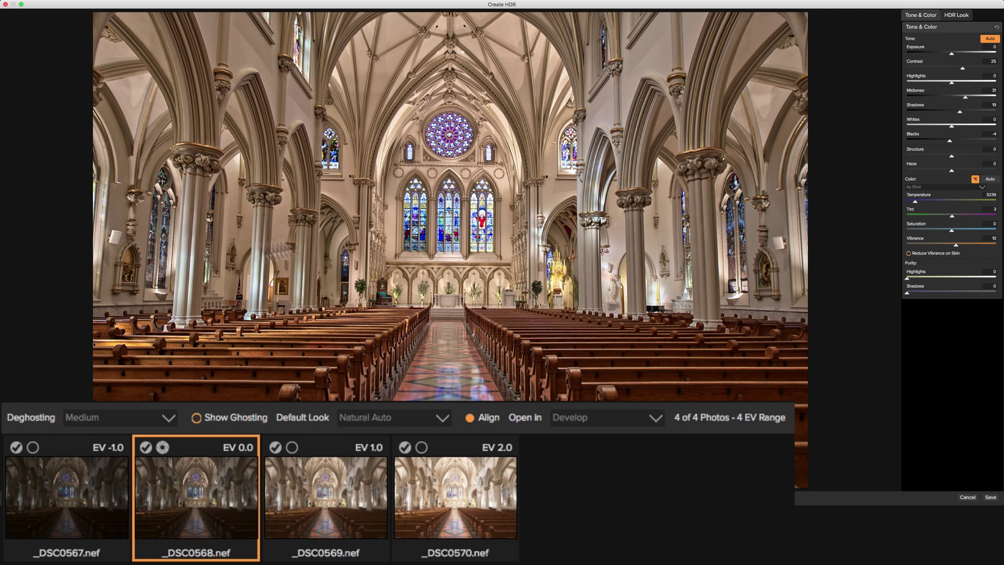
click(195, 417)
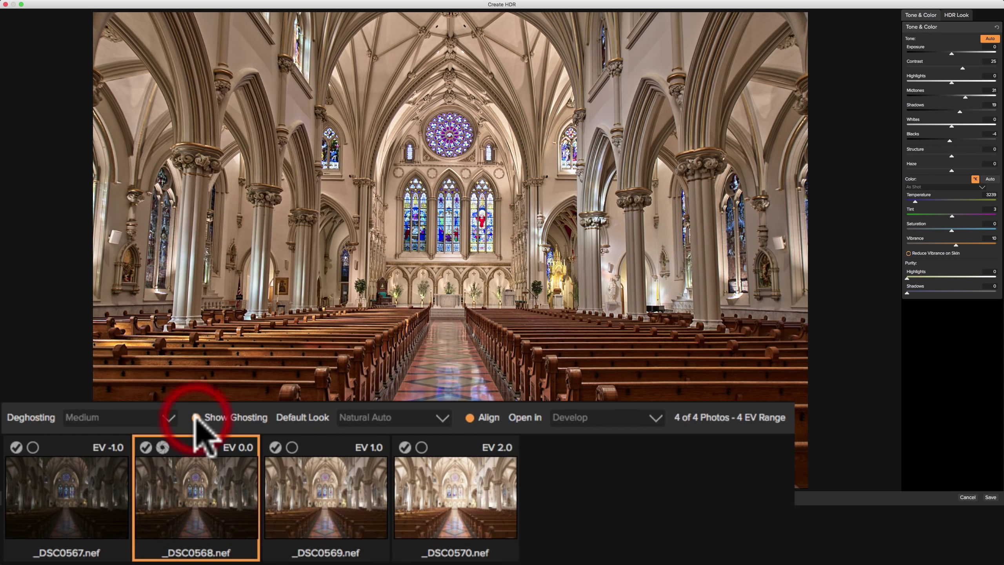
click(196, 417)
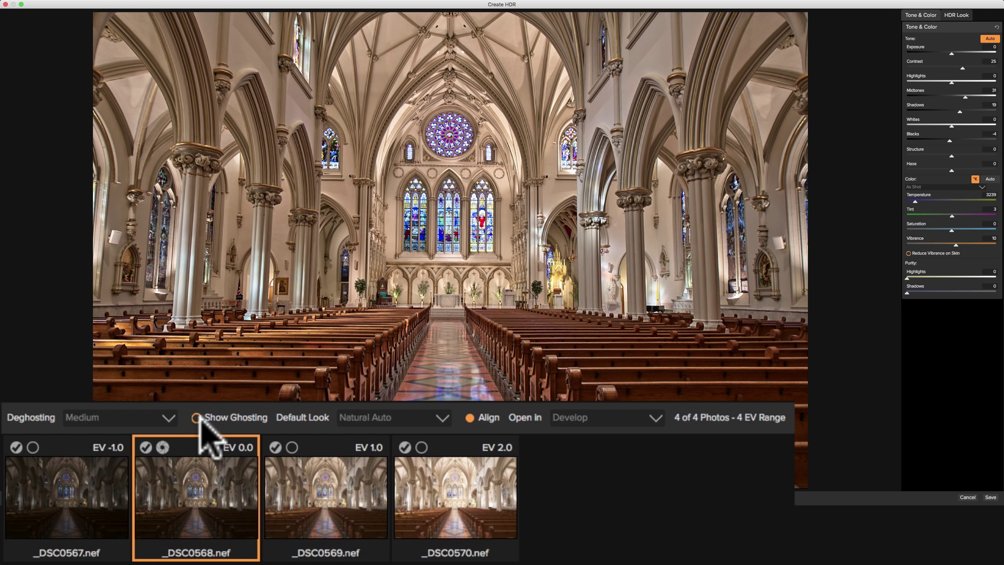
click(198, 417)
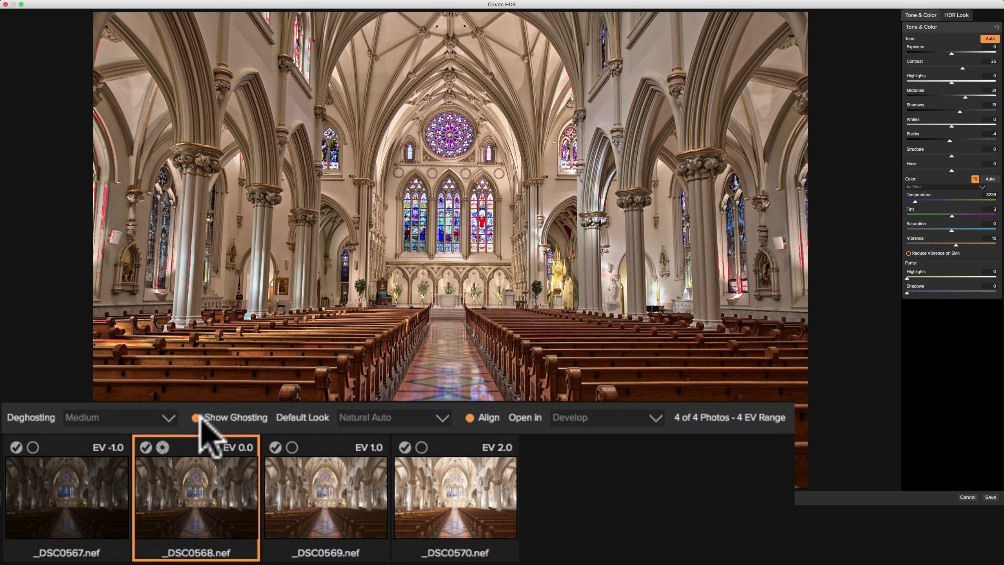
click(186, 417)
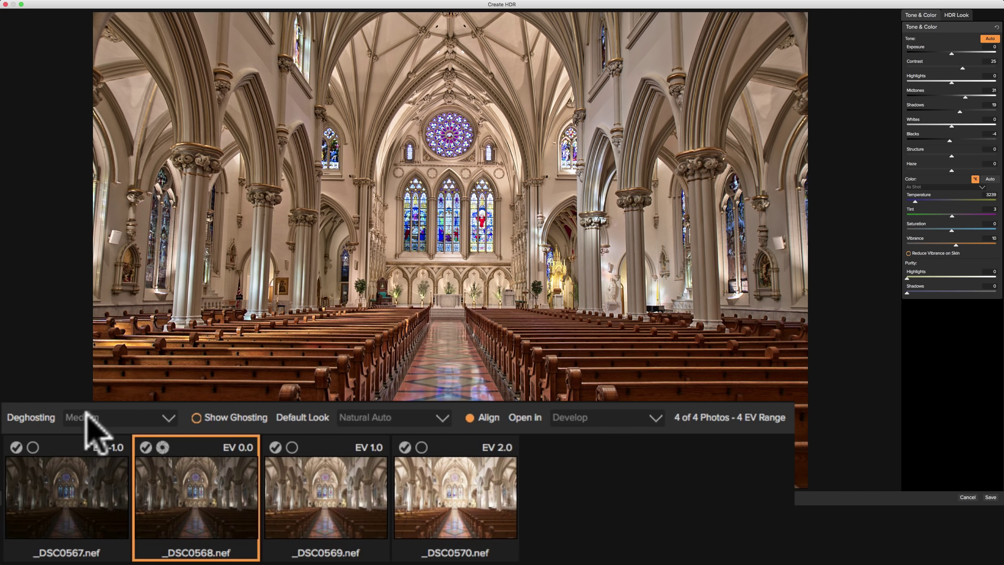
click(160, 416)
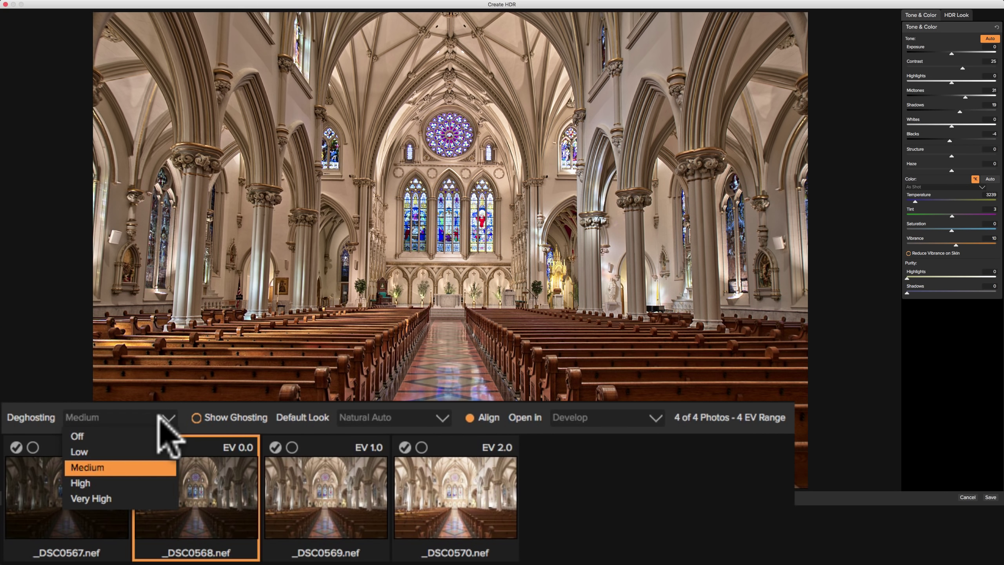
click(101, 467)
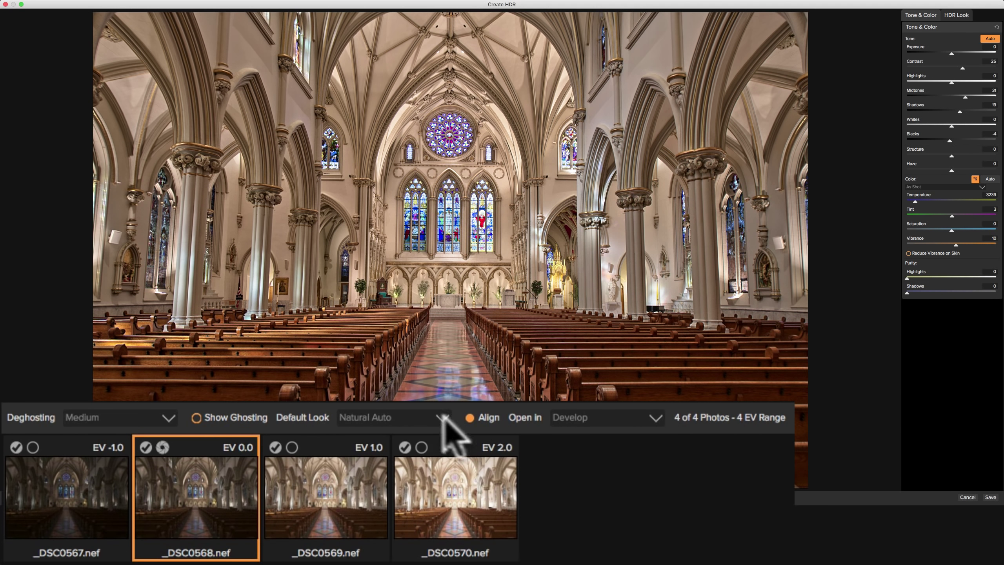
Try the Natural and Natural Auto looks, settle on Surreal, and view the HDR Look settings.
click(438, 413)
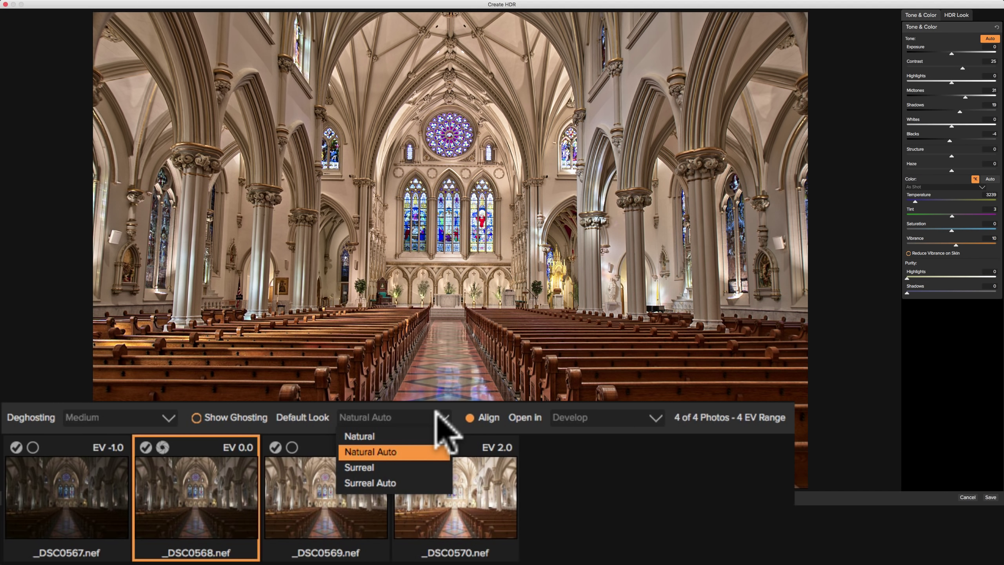
click(370, 436)
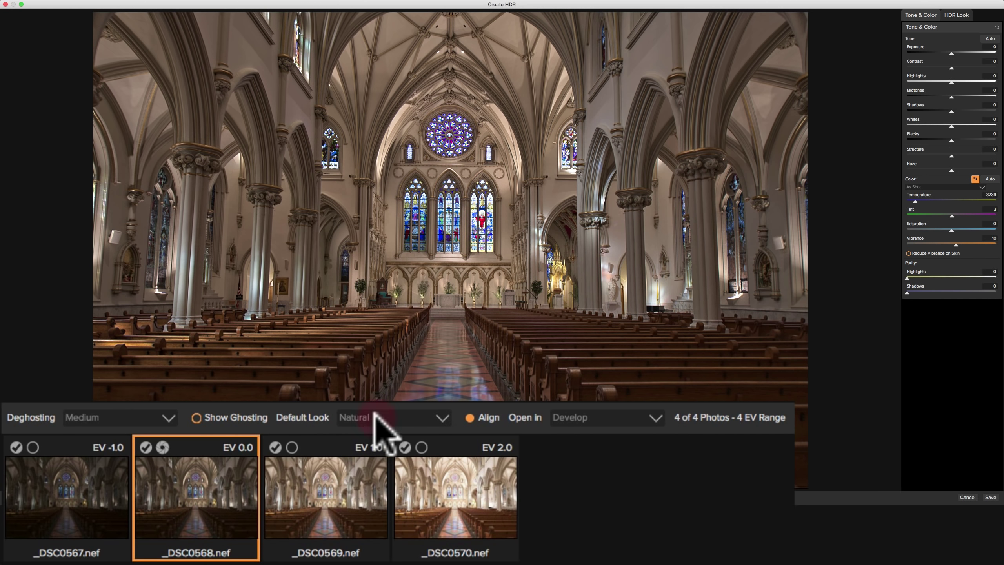
click(377, 418)
click(369, 452)
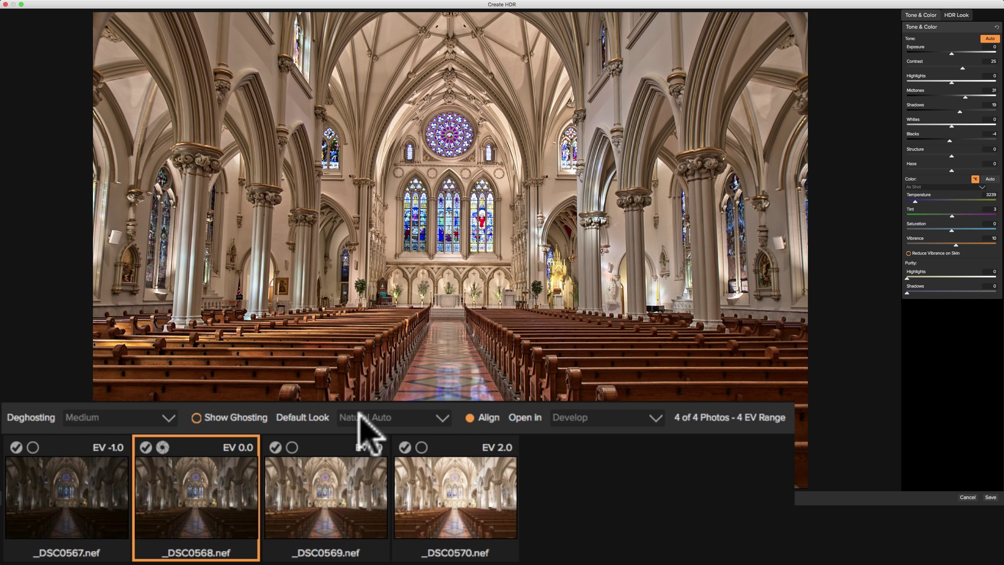
click(394, 418)
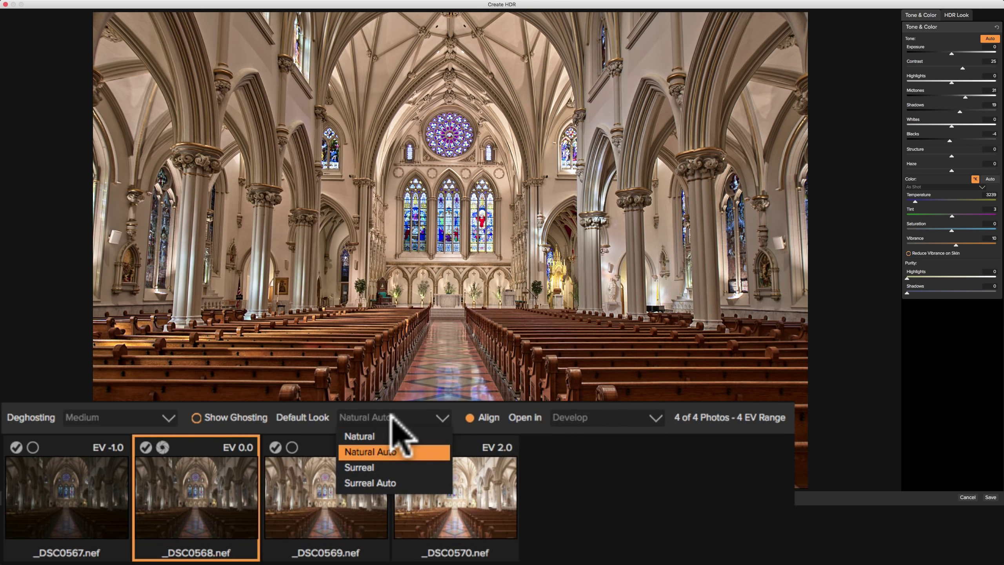
click(395, 468)
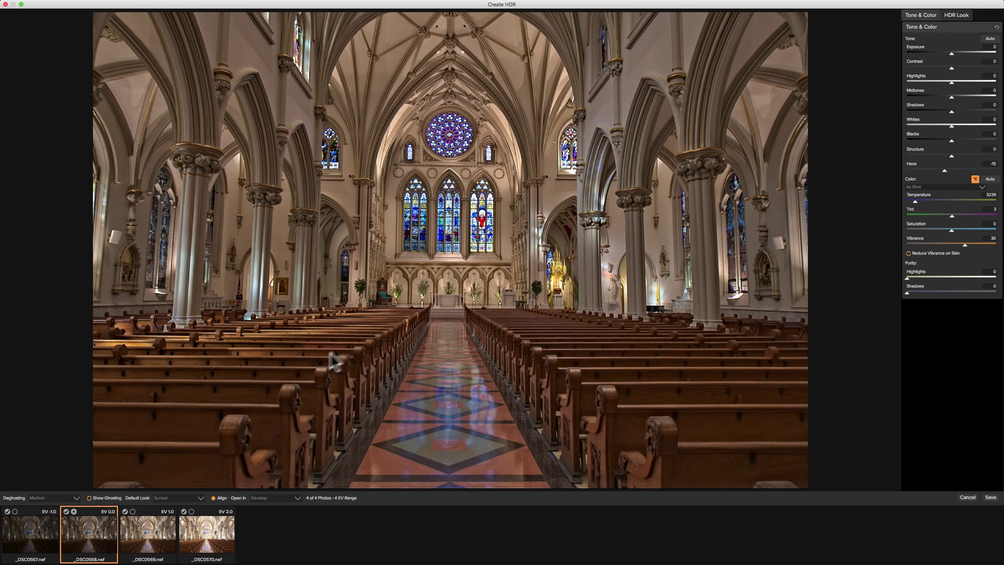
click(957, 15)
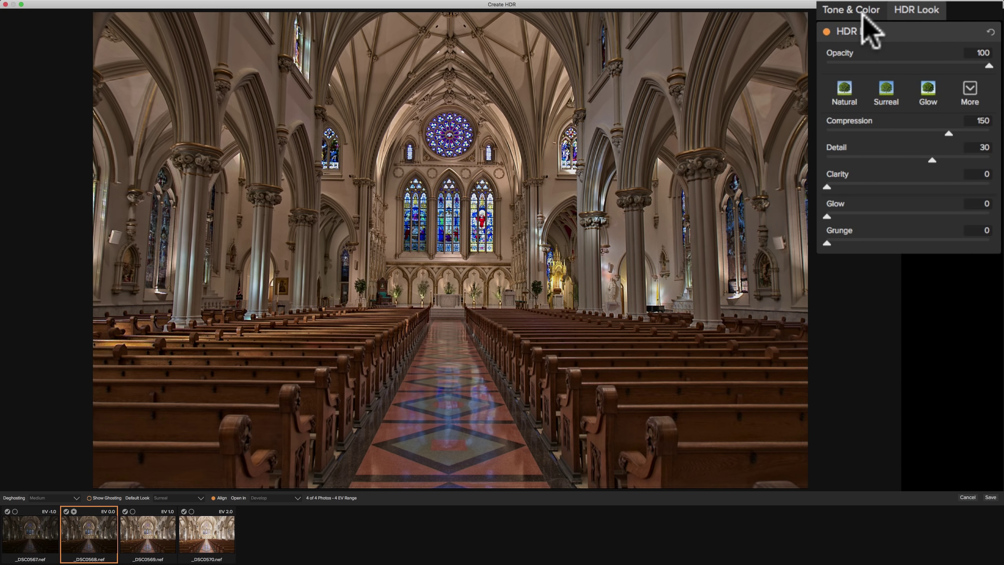
Change the Default Look to Surreal Auto, check HDR Look, then return to Tone & Color.
click(920, 15)
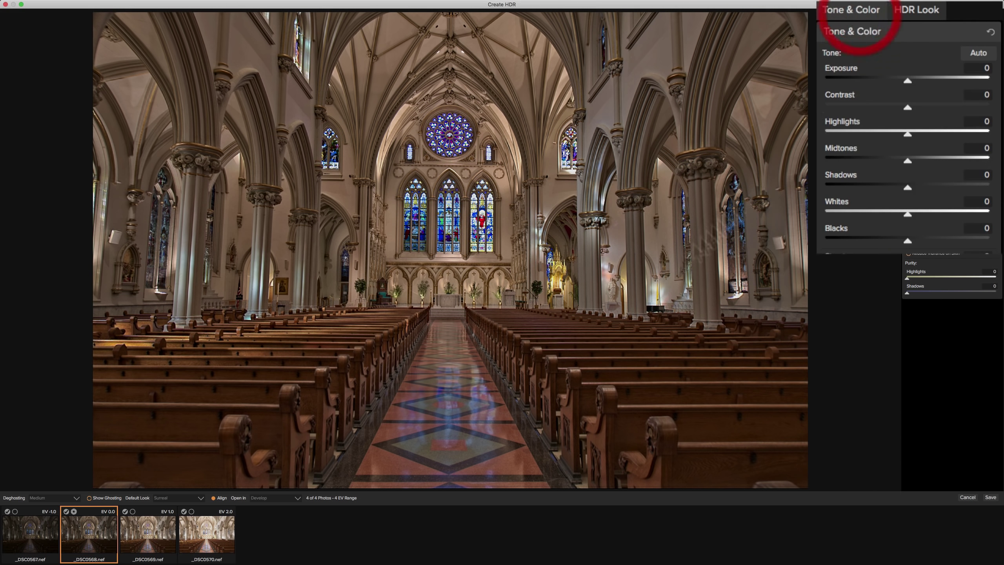
click(185, 498)
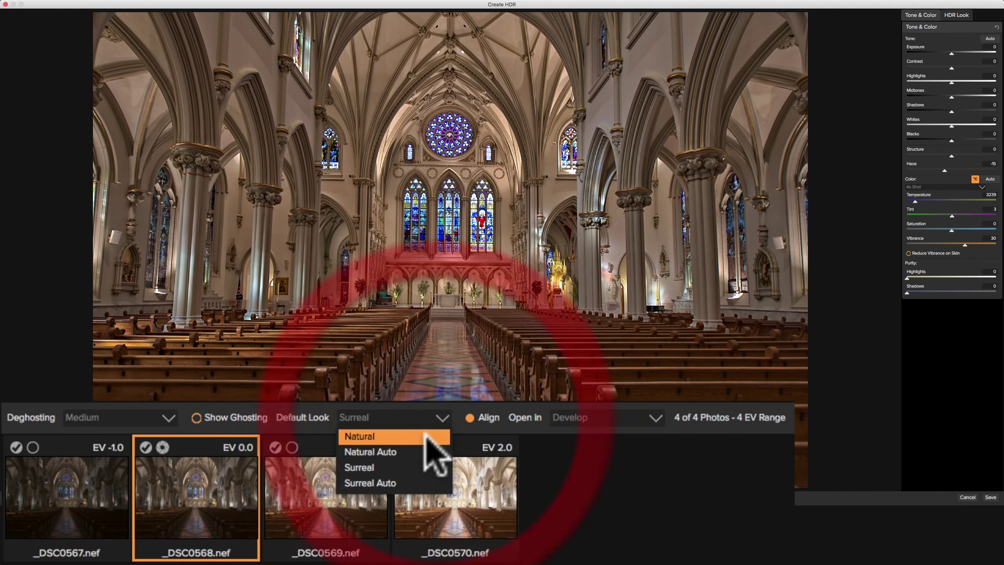
click(395, 483)
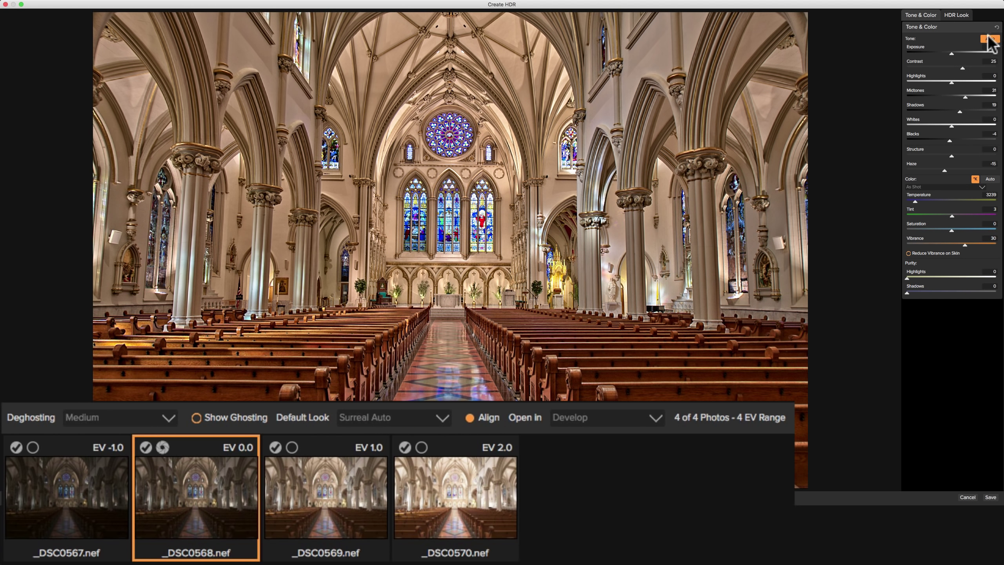
click(958, 16)
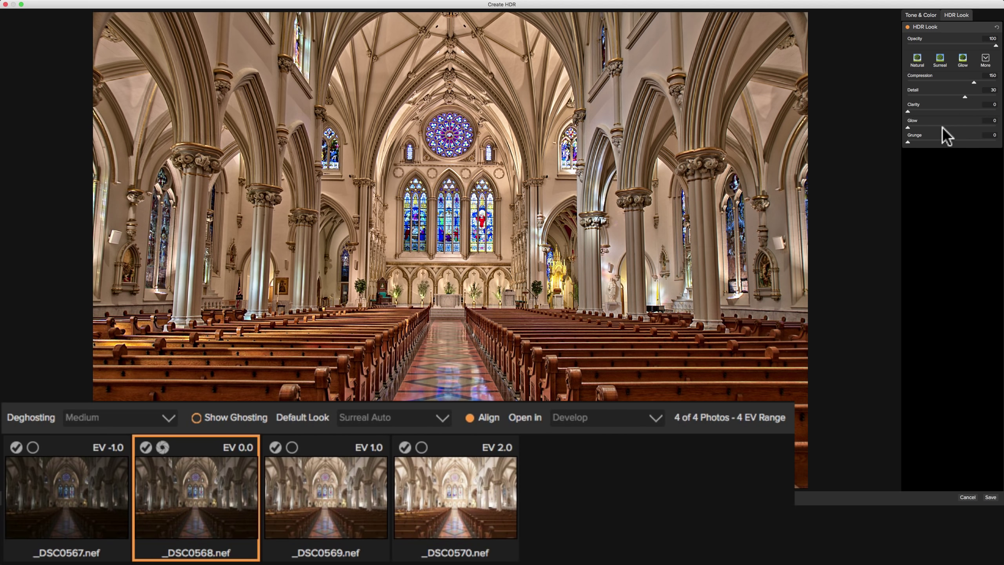
click(923, 16)
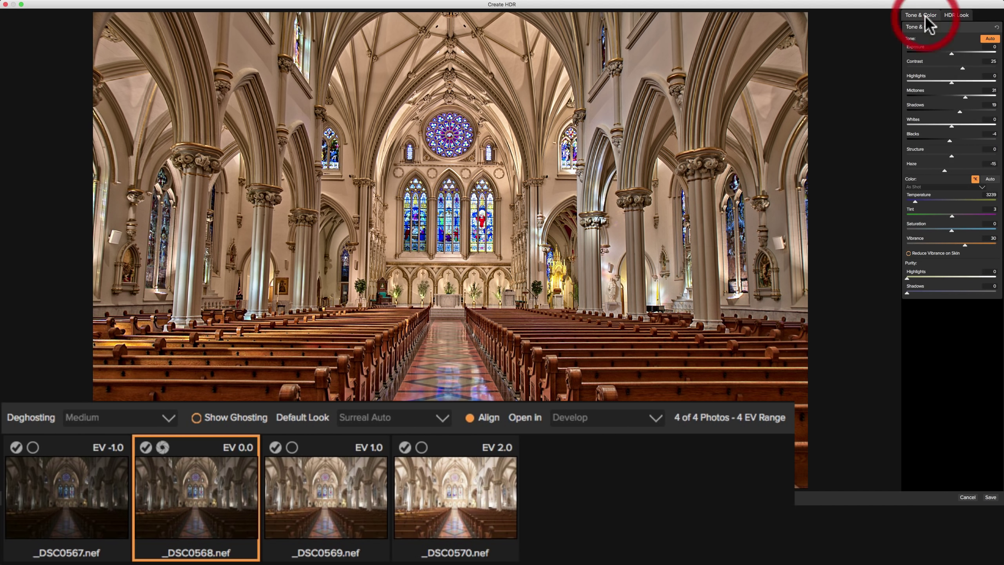
Apply the Natural look with exposure 1.4, contrast 27, highlights -20 and midtones 40.
click(399, 419)
click(389, 431)
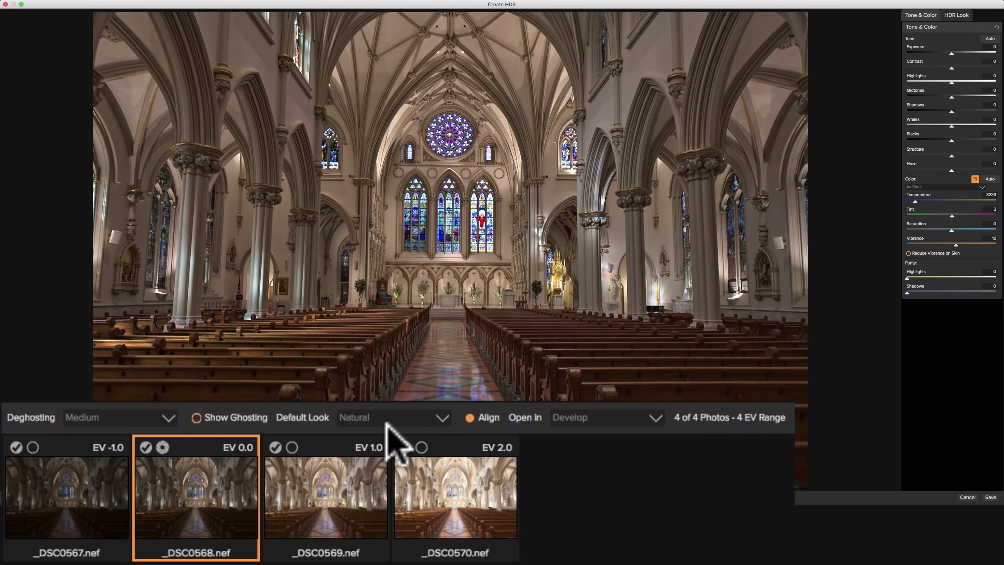
click(963, 53)
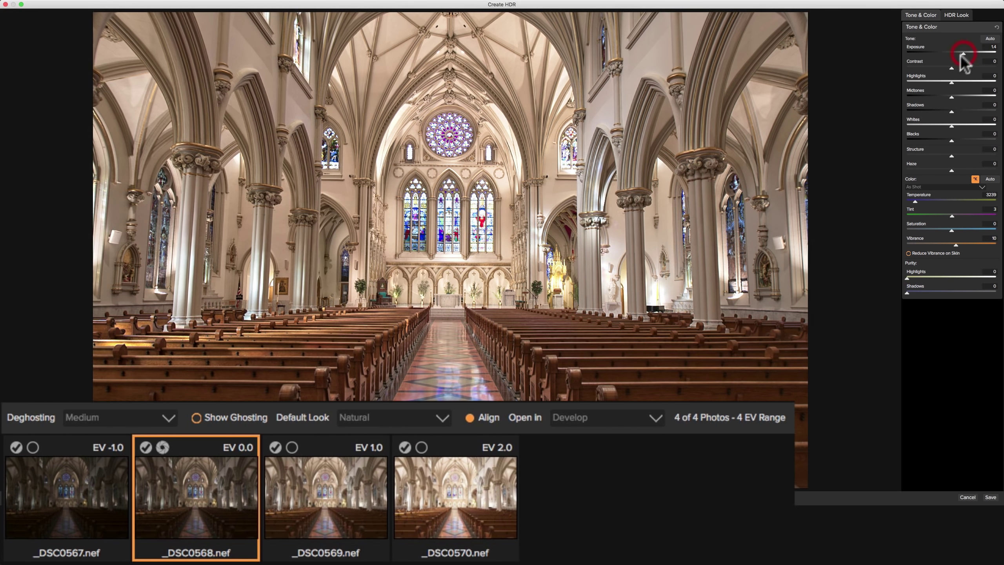
click(963, 68)
click(942, 82)
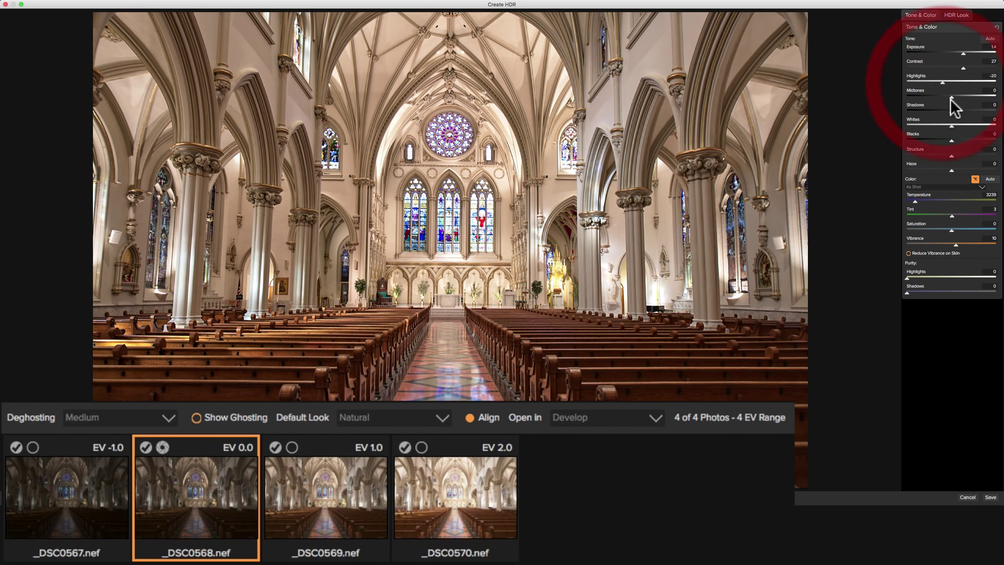
click(969, 96)
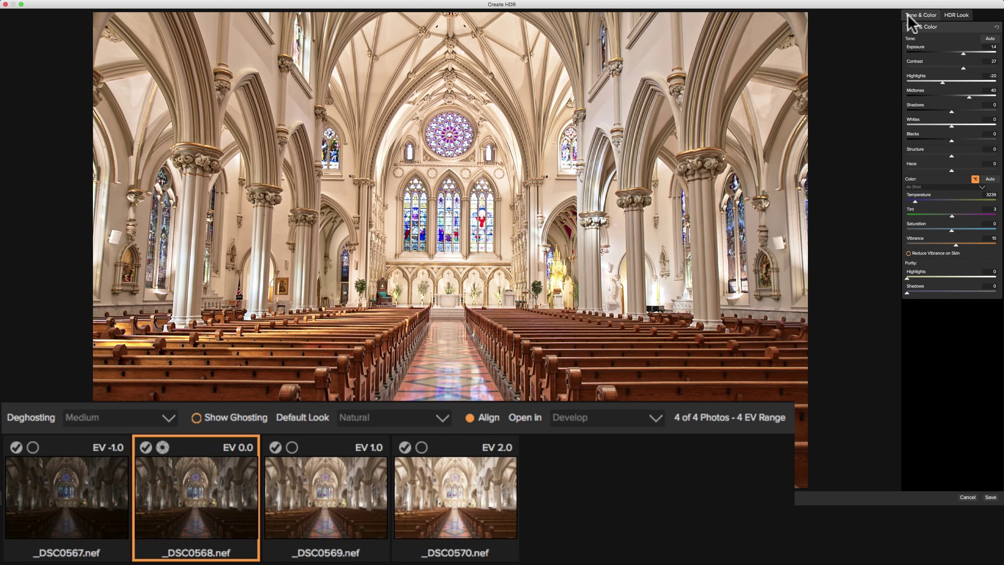
click(945, 17)
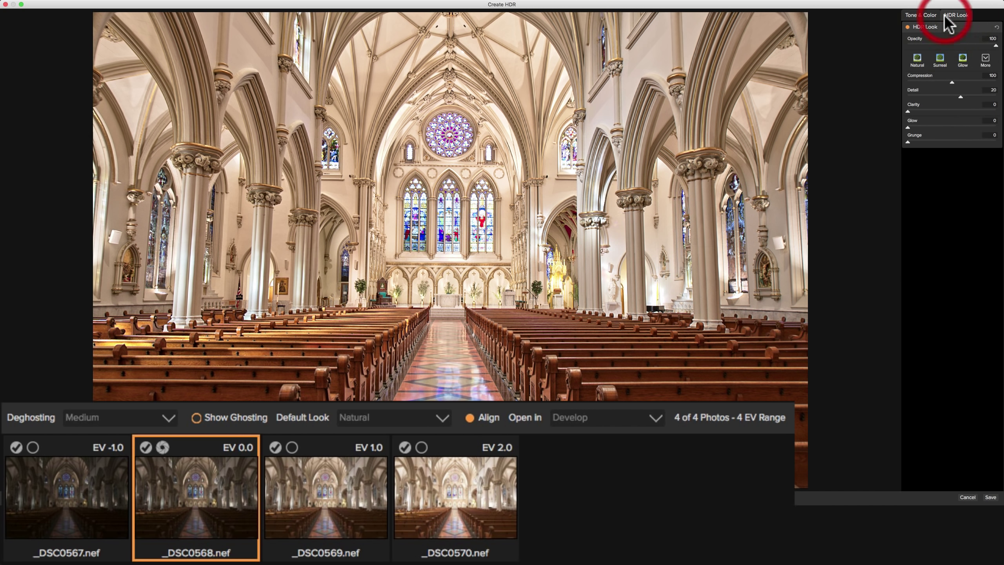
click(920, 14)
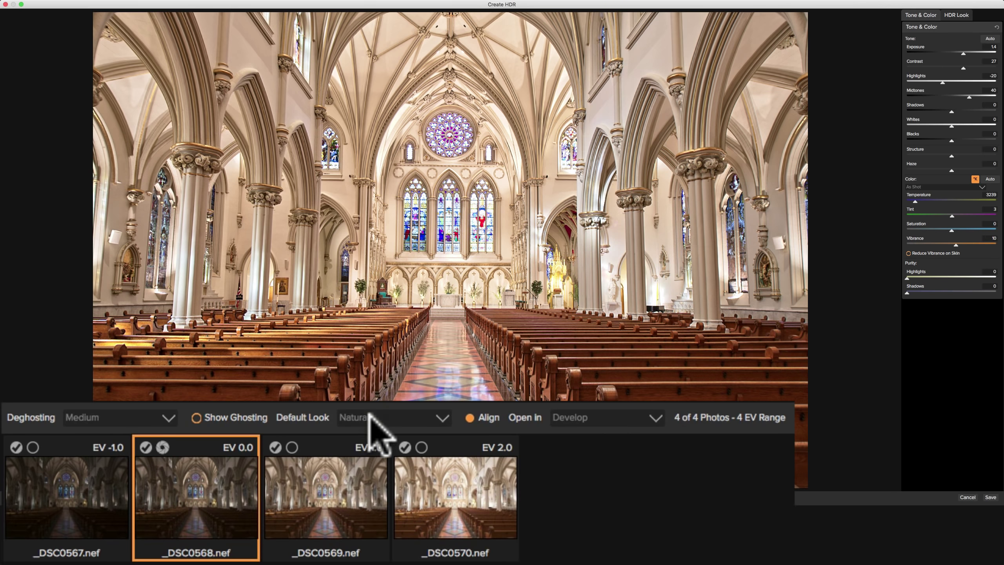
Switch to Surreal Auto, darken Blacks to about -17, and keep As Shot white balance.
click(373, 452)
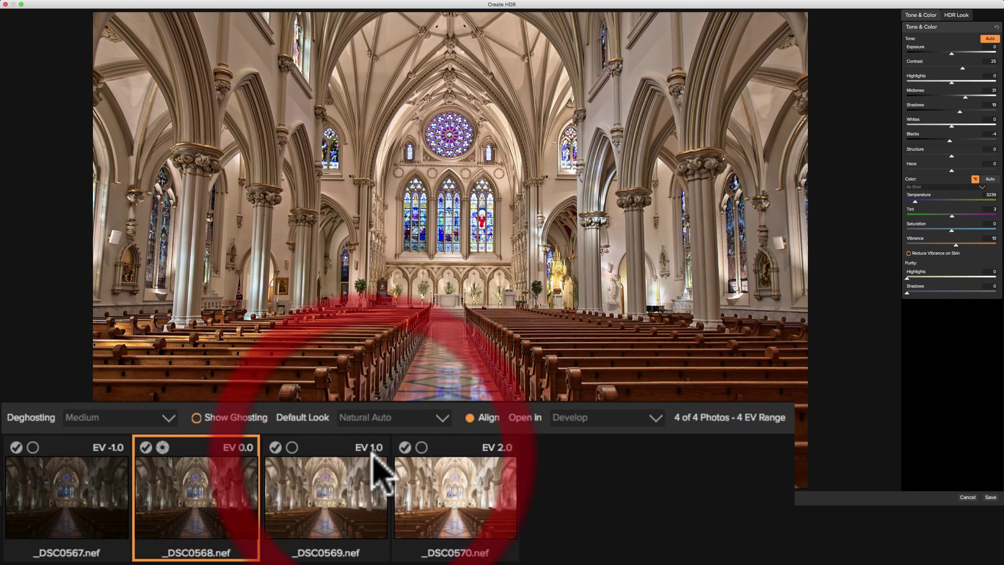
click(408, 420)
click(392, 479)
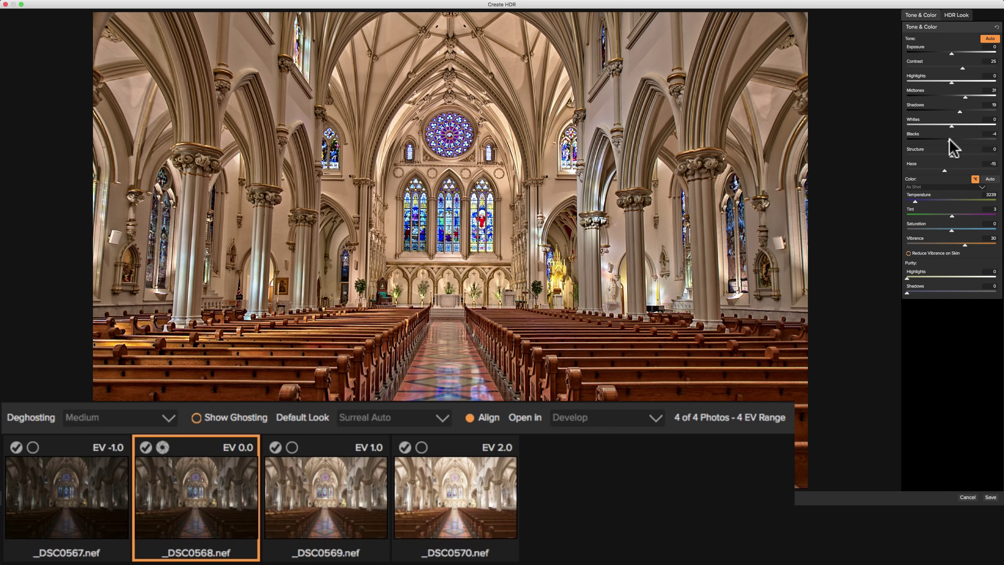
drag(950, 141, 954, 156)
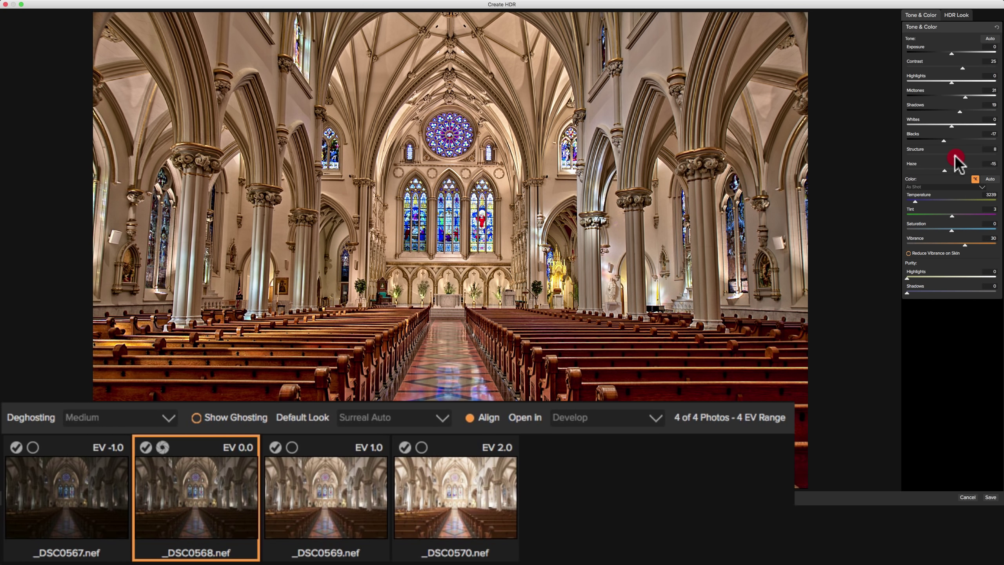
click(933, 188)
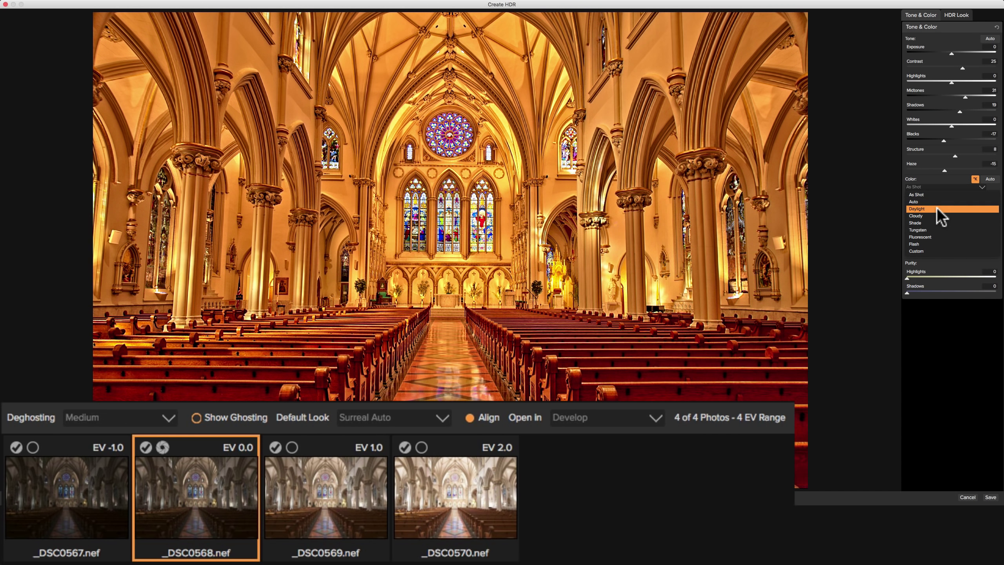
click(939, 192)
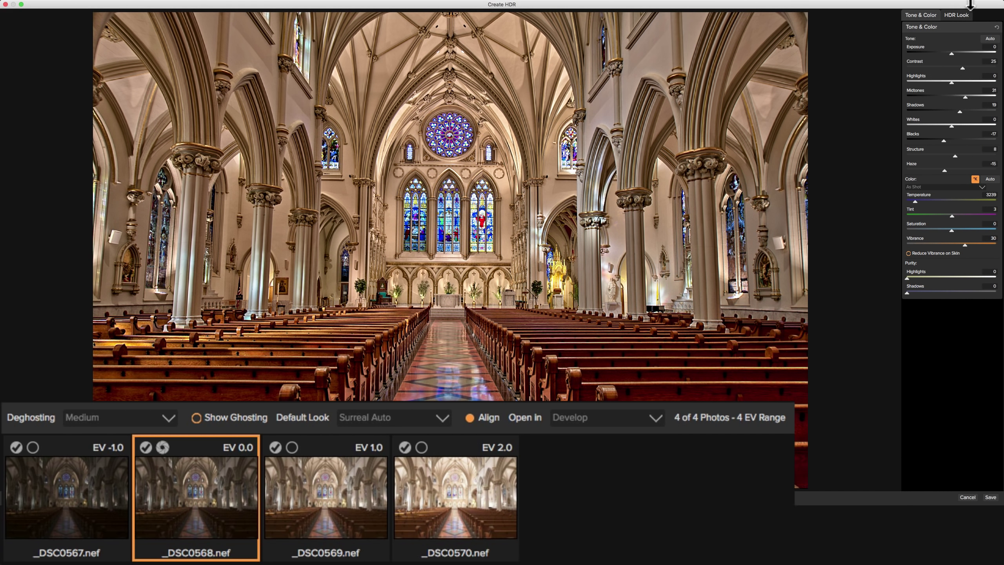
Compare the Natural, Surreal and Glow HDR styles, keep Surreal, then show the Open in choices.
click(957, 15)
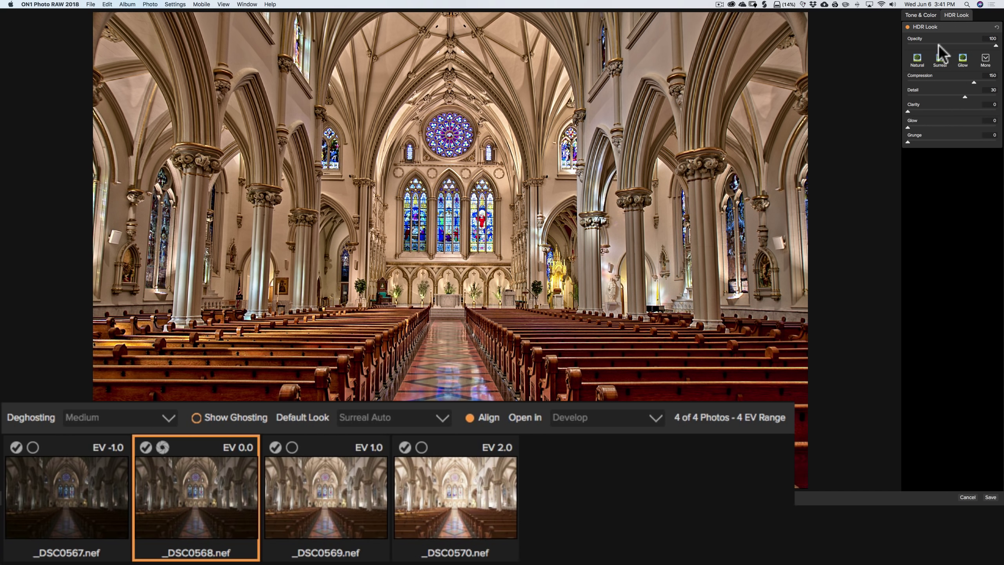
click(917, 60)
click(941, 60)
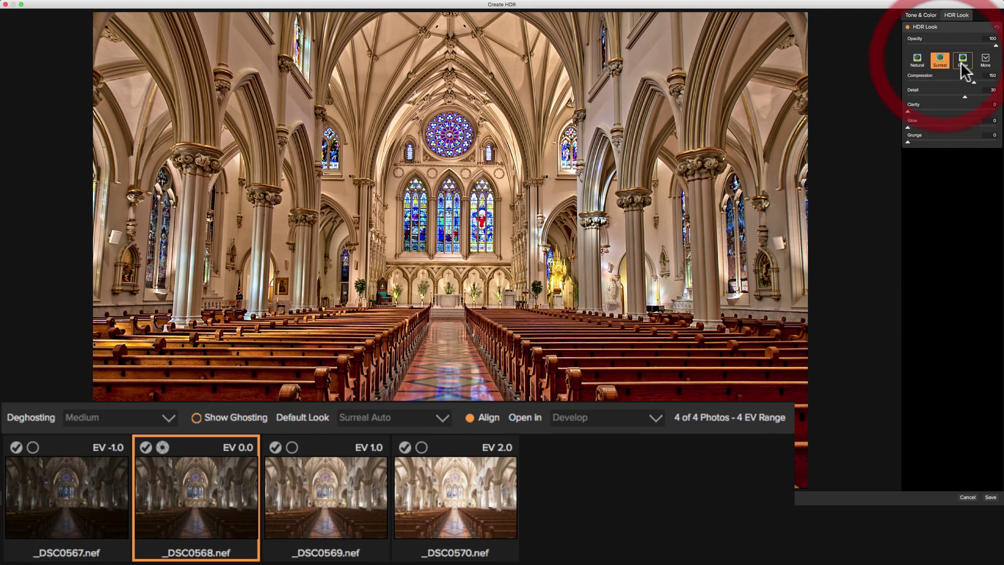
click(963, 60)
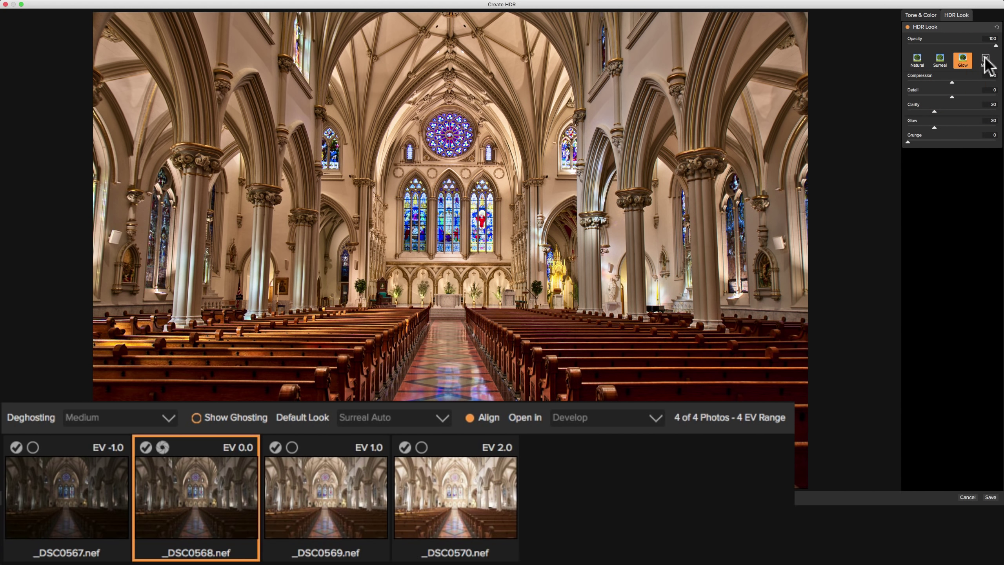
click(985, 60)
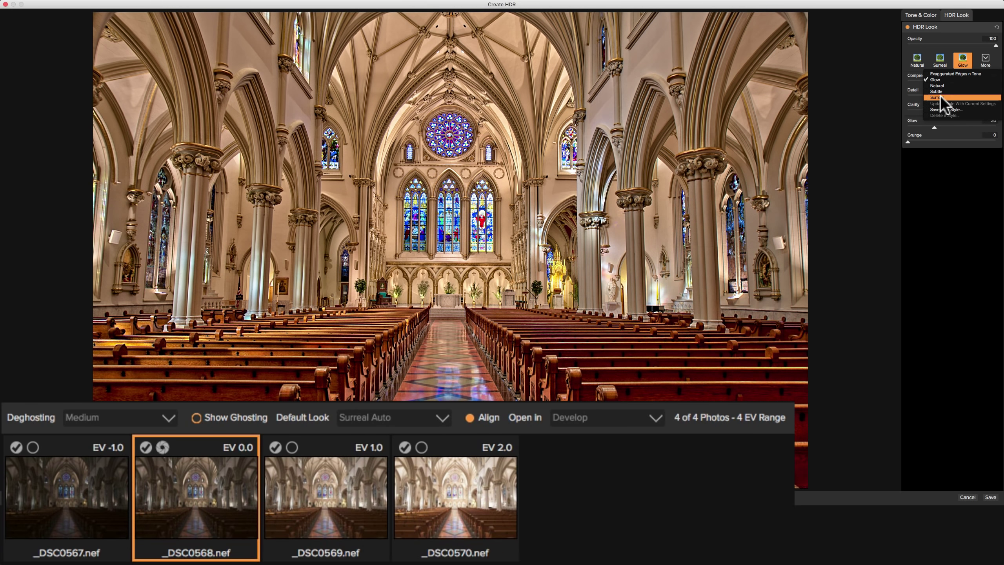
click(941, 97)
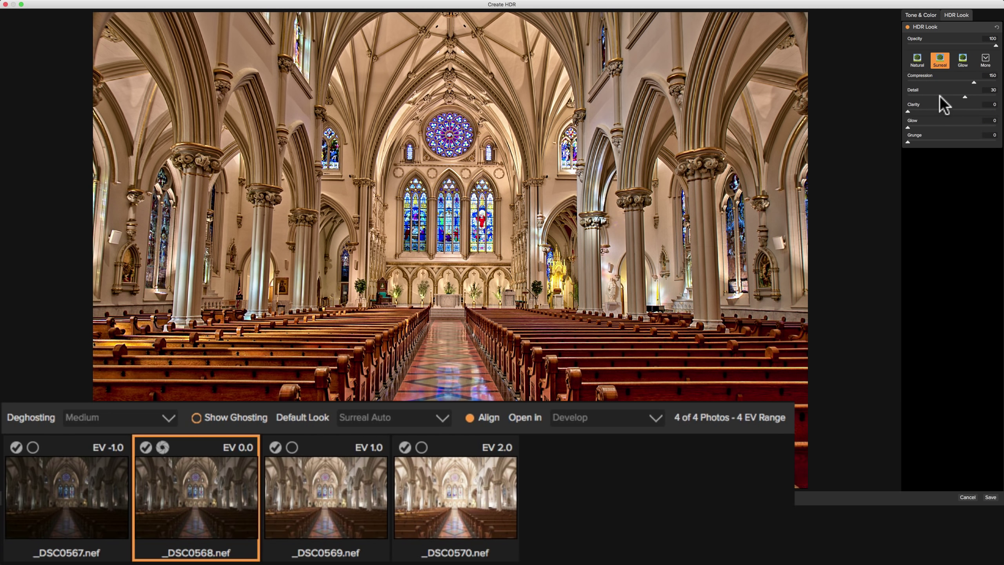
click(916, 58)
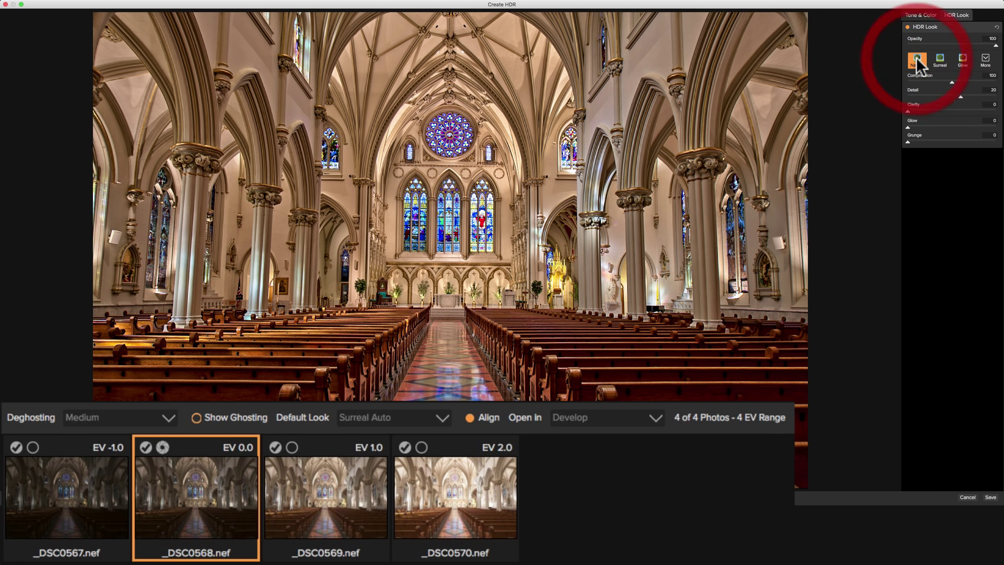
click(941, 62)
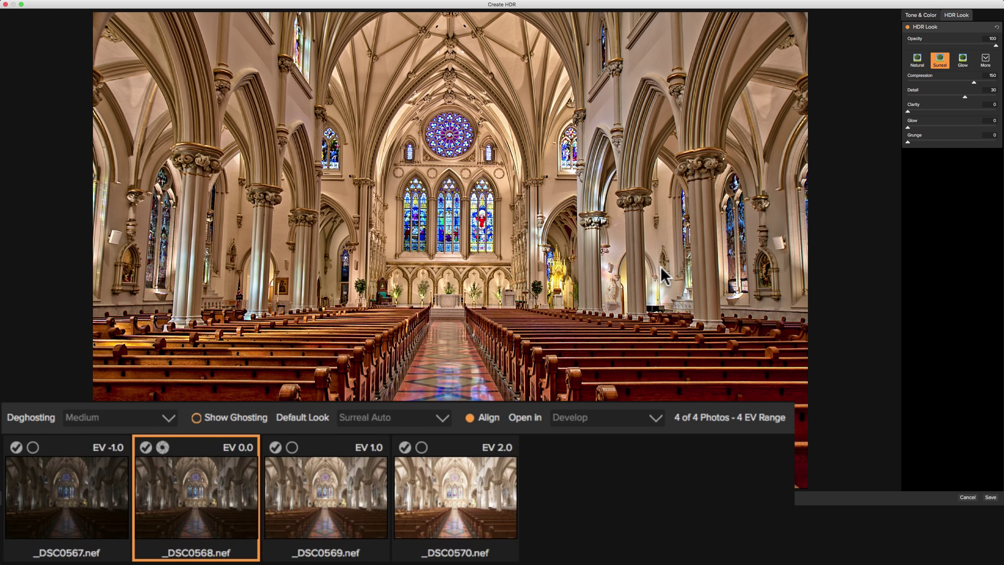
click(926, 16)
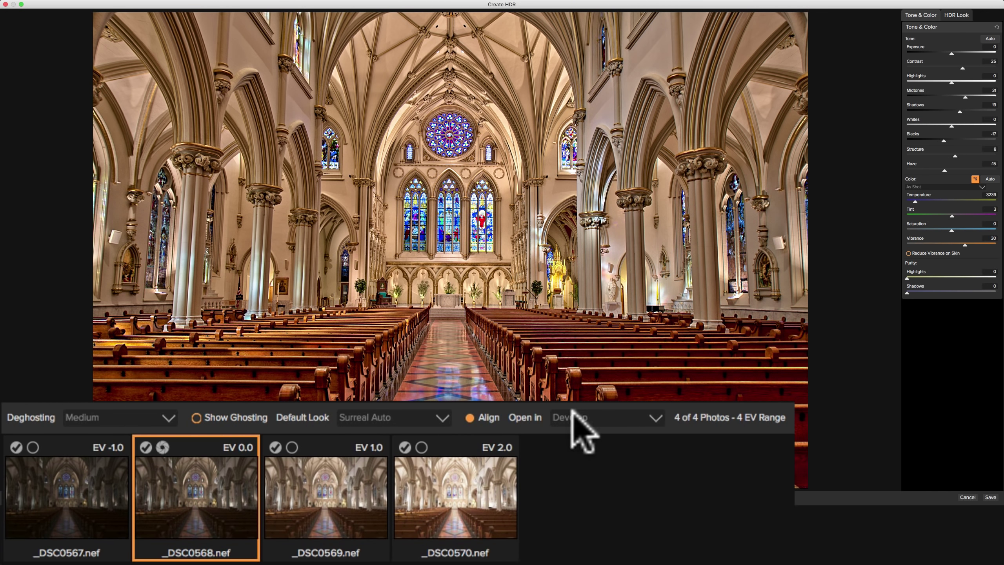
click(606, 416)
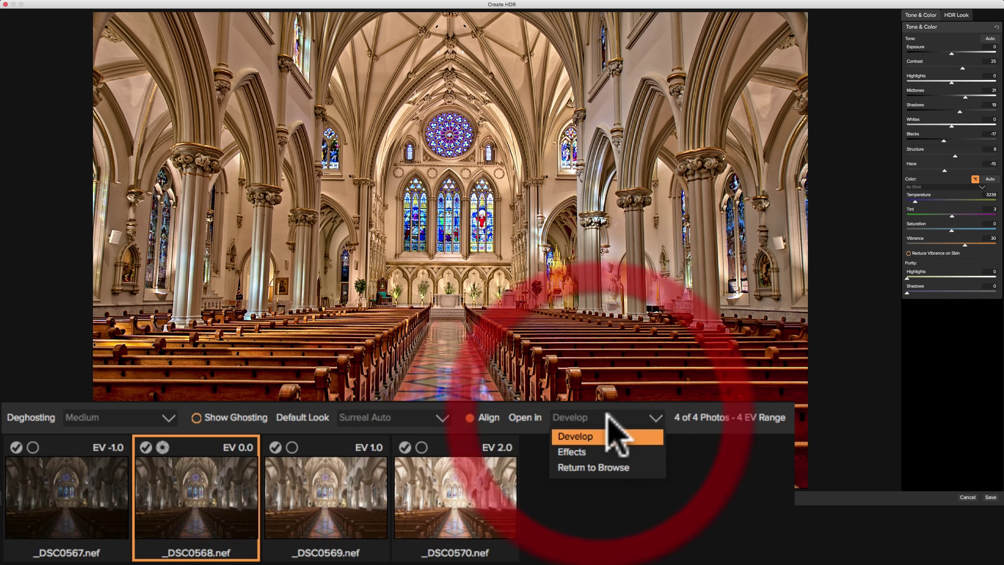
Send the result to Develop and enable Align for the four bracketed shots.
click(584, 436)
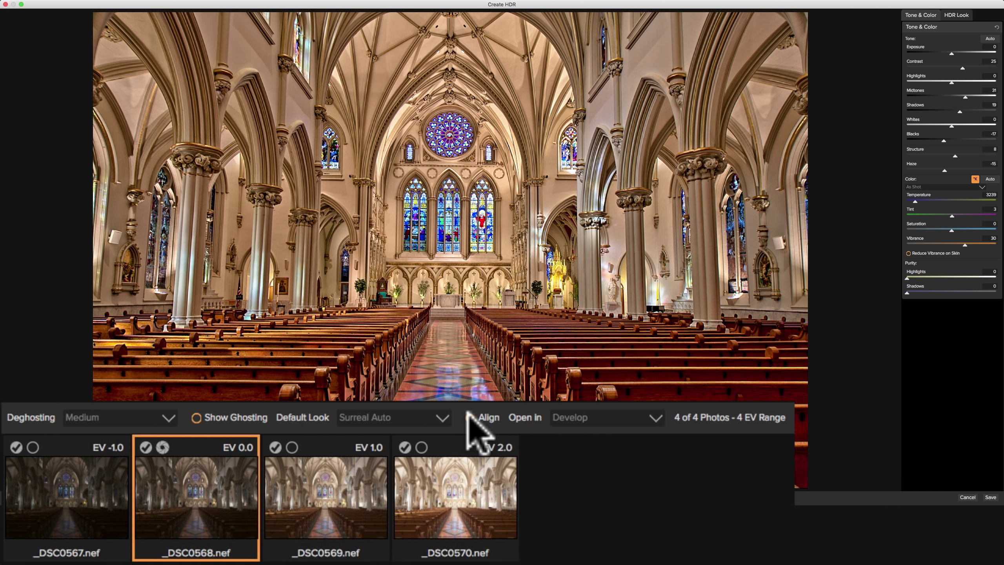
click(468, 416)
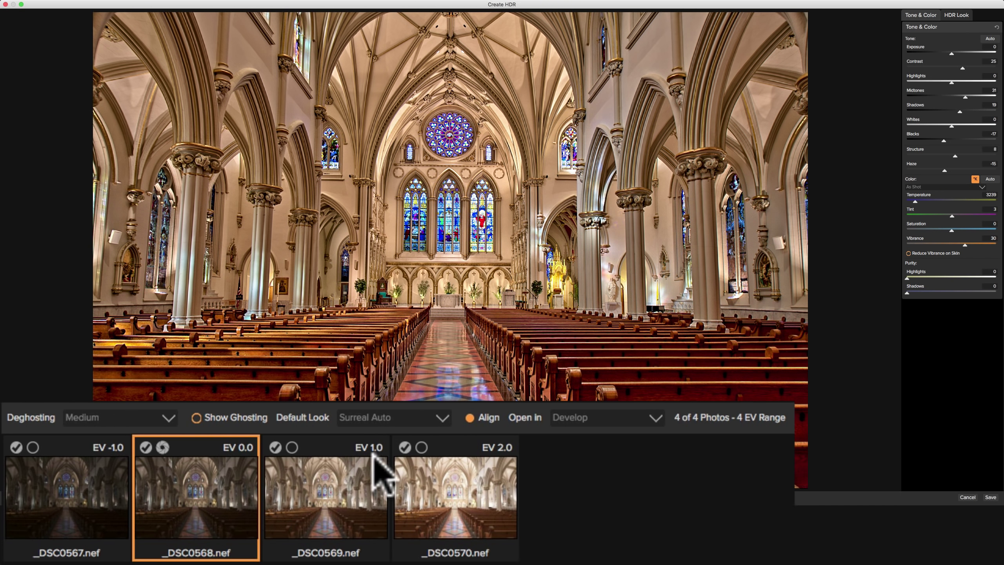
click(404, 447)
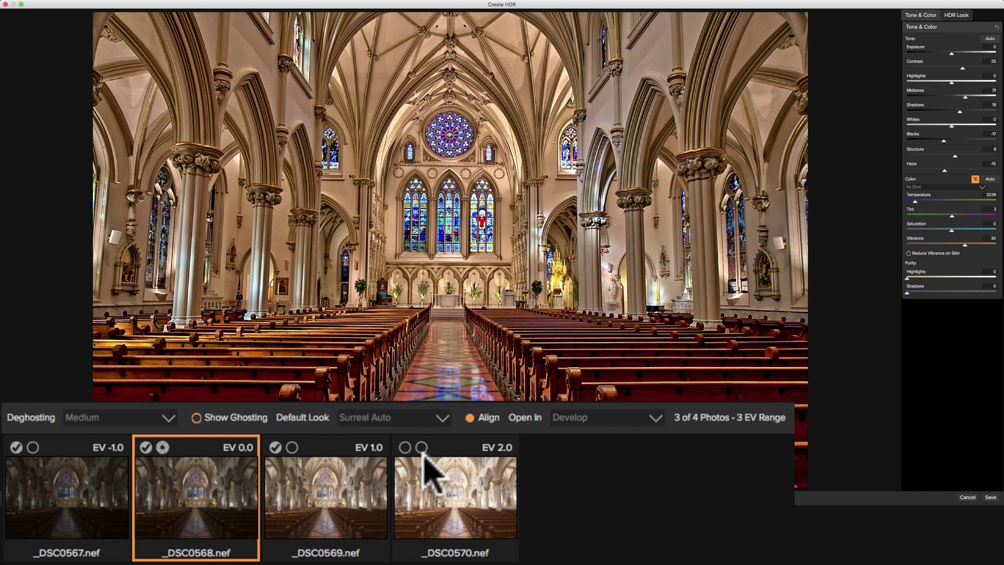
click(403, 448)
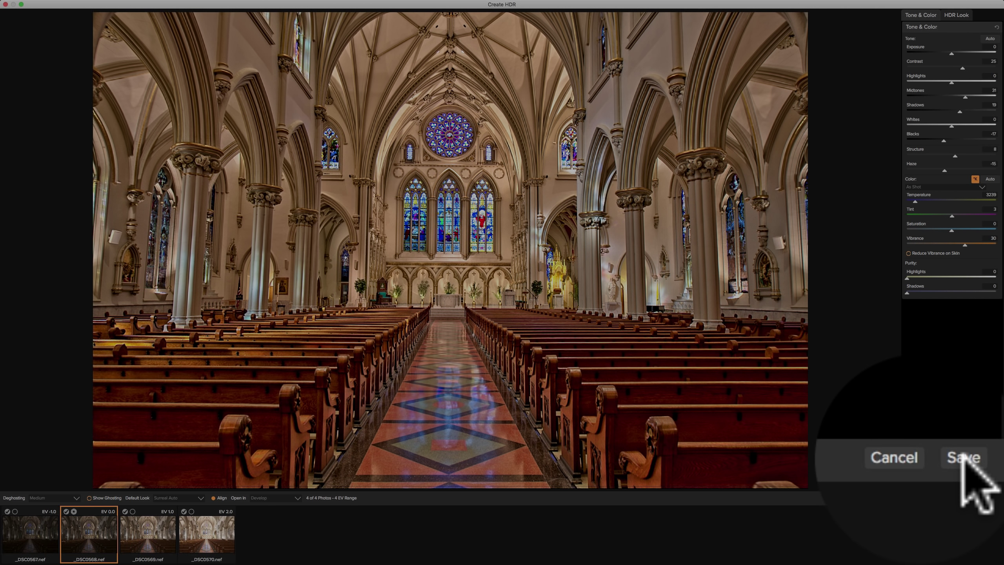
Save the merged church HDR so it opens in the Develop module.
click(990, 497)
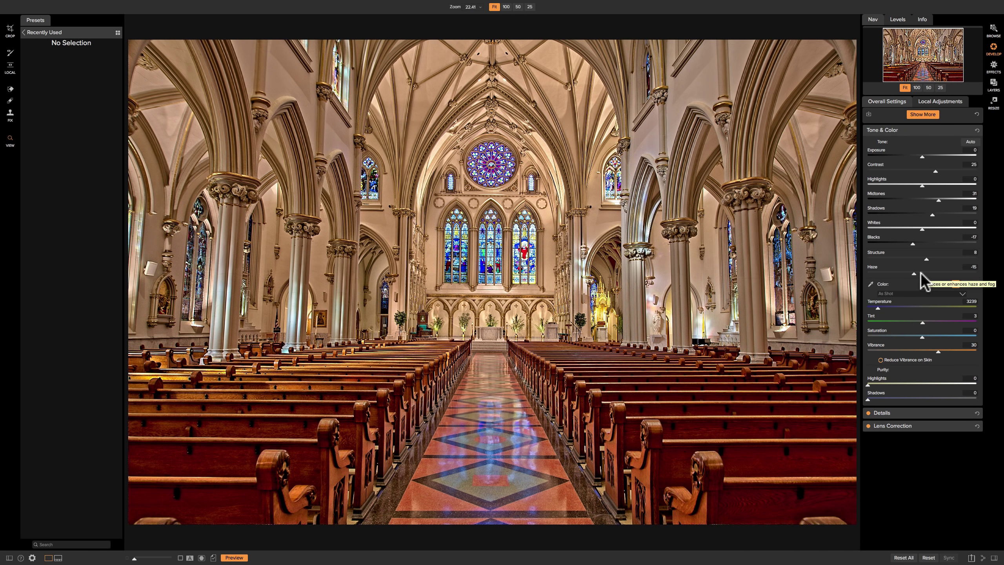
click(917, 128)
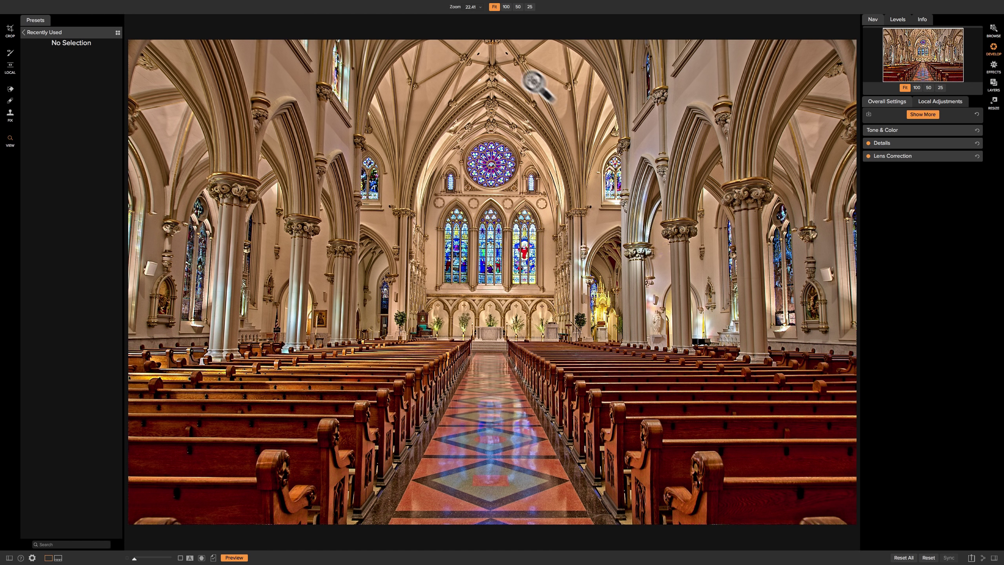
Enter Freeform crop mode and tilt the cathedral image slightly from its left edge.
click(9, 30)
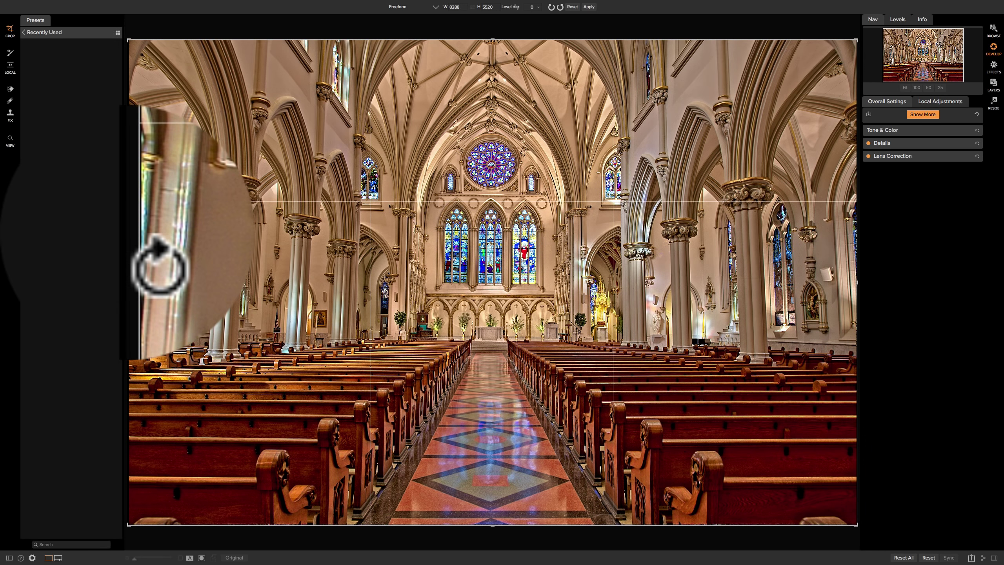
click(127, 234)
drag(127, 235, 127, 235)
click(127, 235)
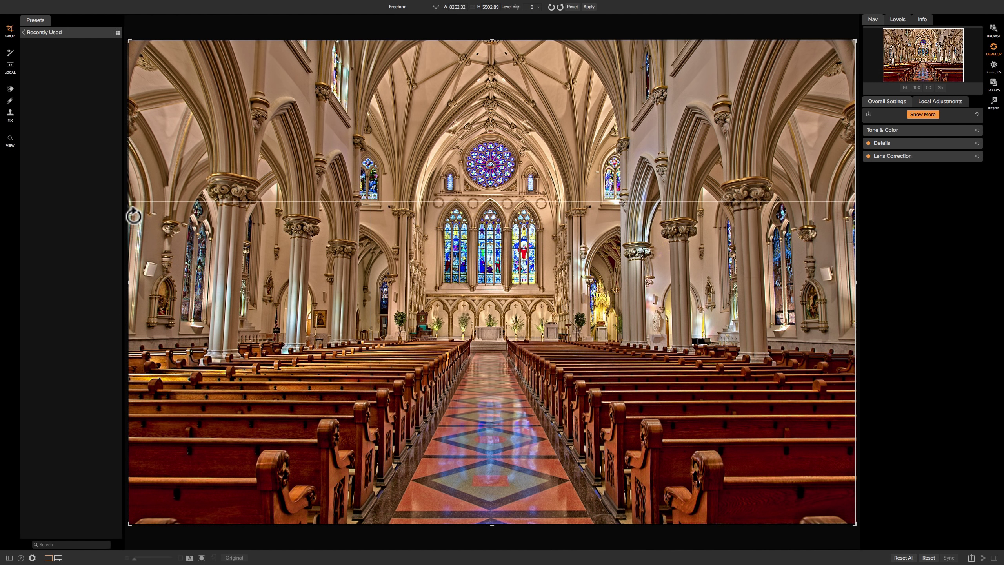
Nudge the crop's rotation until the columns stand vertical, leaving the 8232.23 × 5482.86 crop unapplied.
click(134, 216)
drag(134, 216, 133, 216)
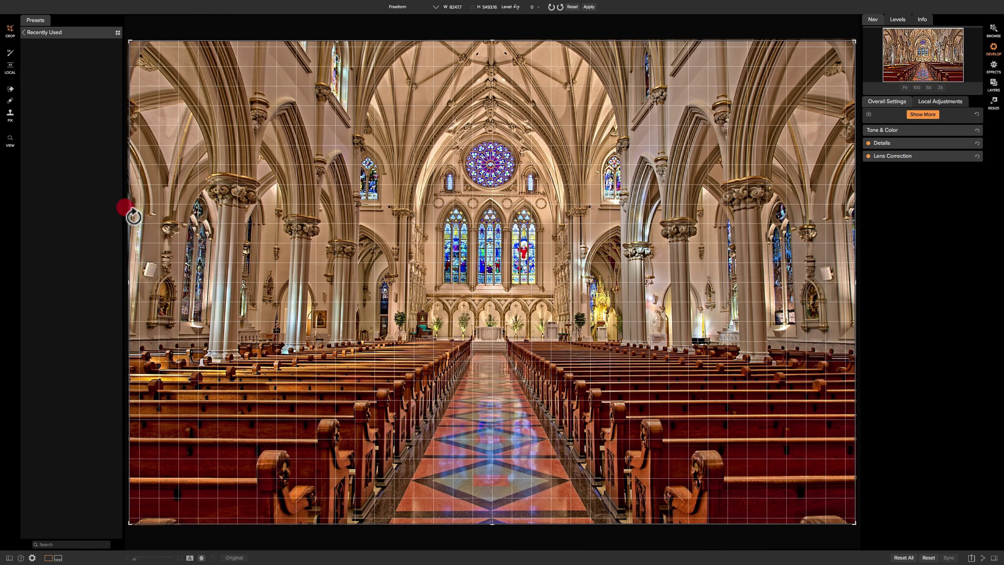
drag(134, 216, 133, 217)
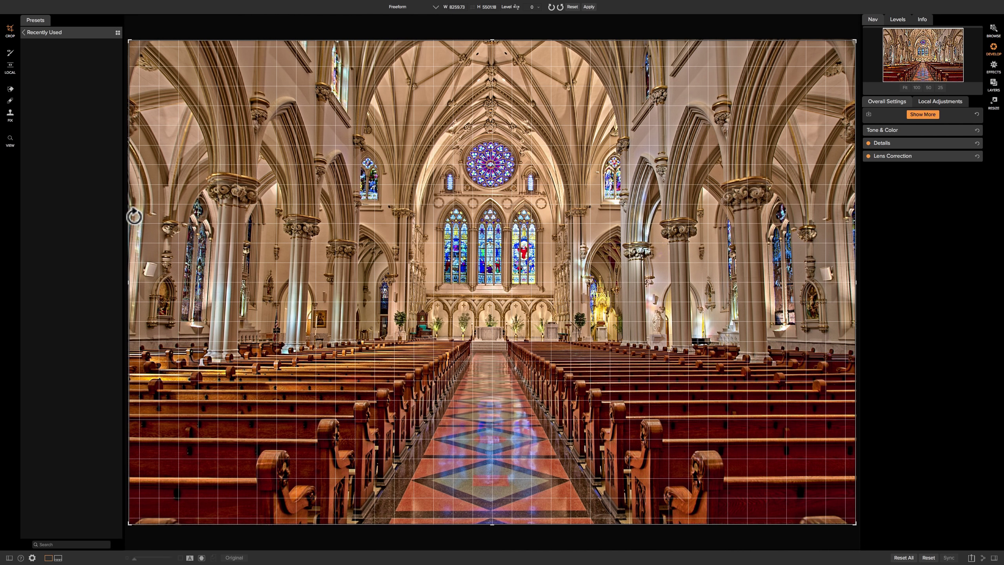
click(134, 216)
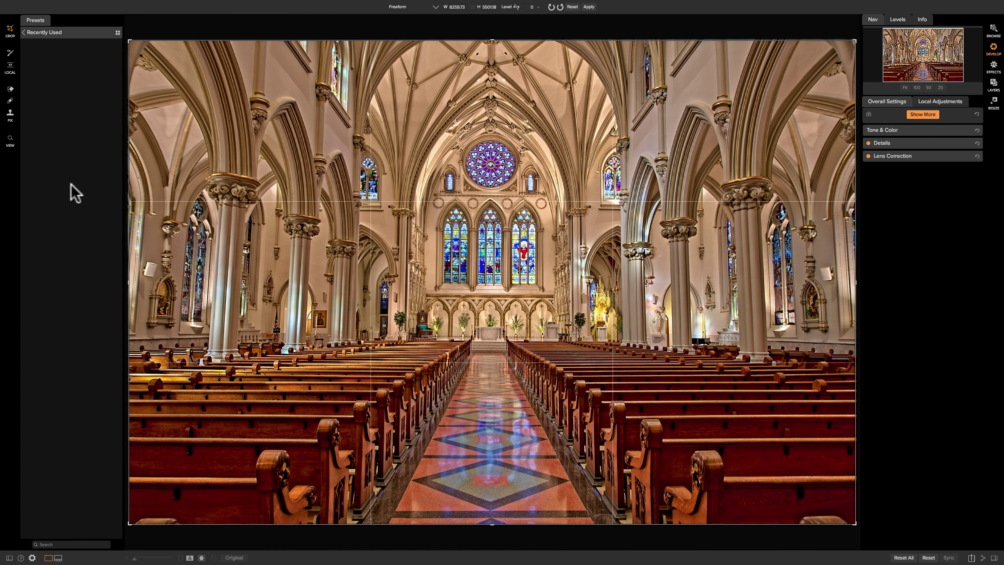
click(133, 216)
click(134, 216)
drag(134, 216, 133, 220)
click(133, 221)
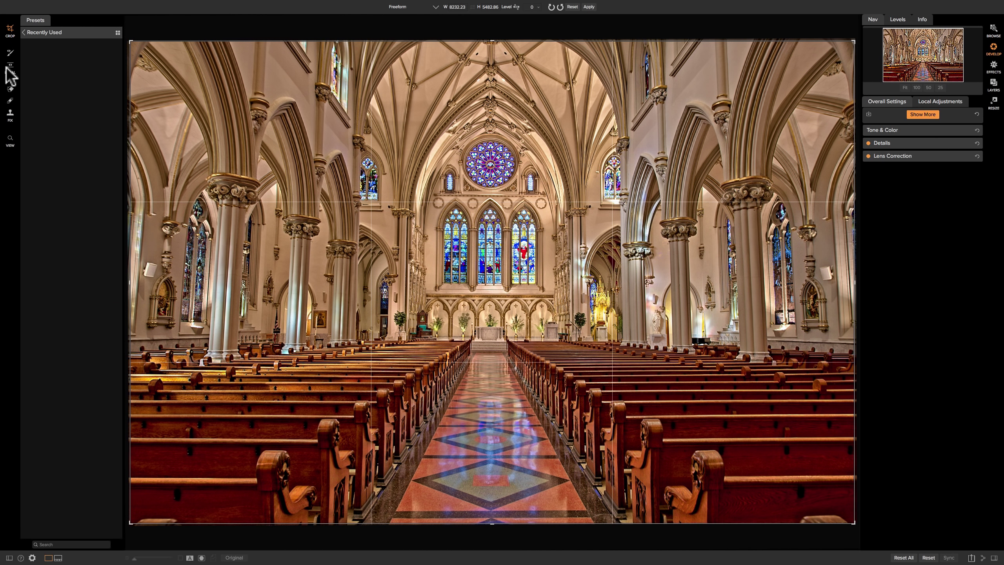
Apply the crop and add a Curves adjustment shaped into an S-curve with midtone, highlight and shadow points.
click(10, 139)
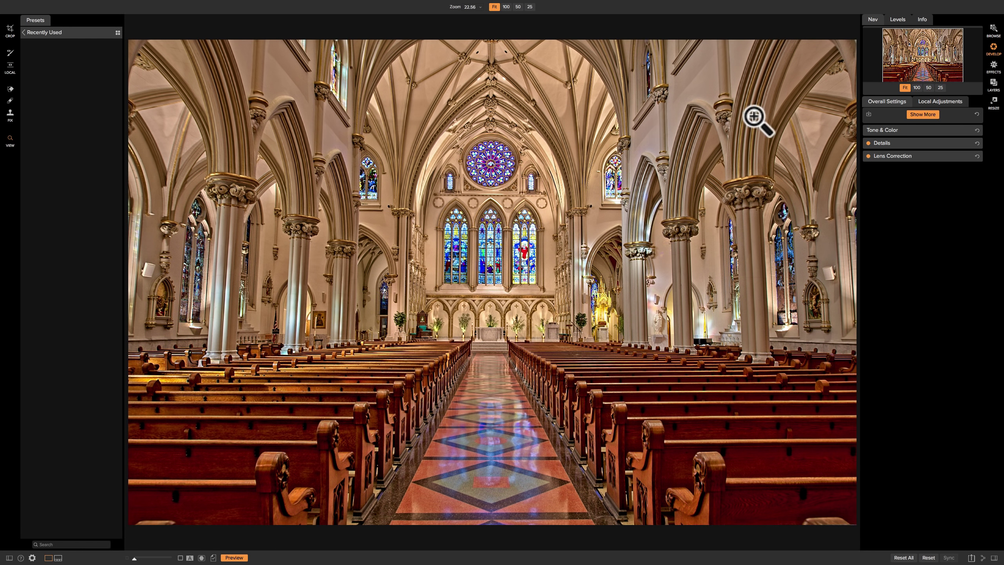
click(919, 114)
click(885, 142)
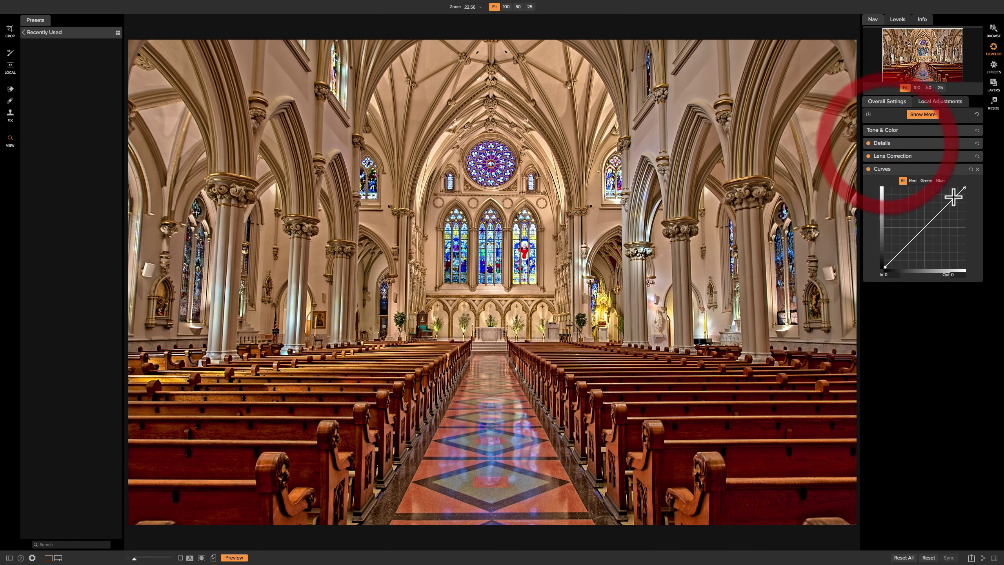
click(925, 226)
click(946, 204)
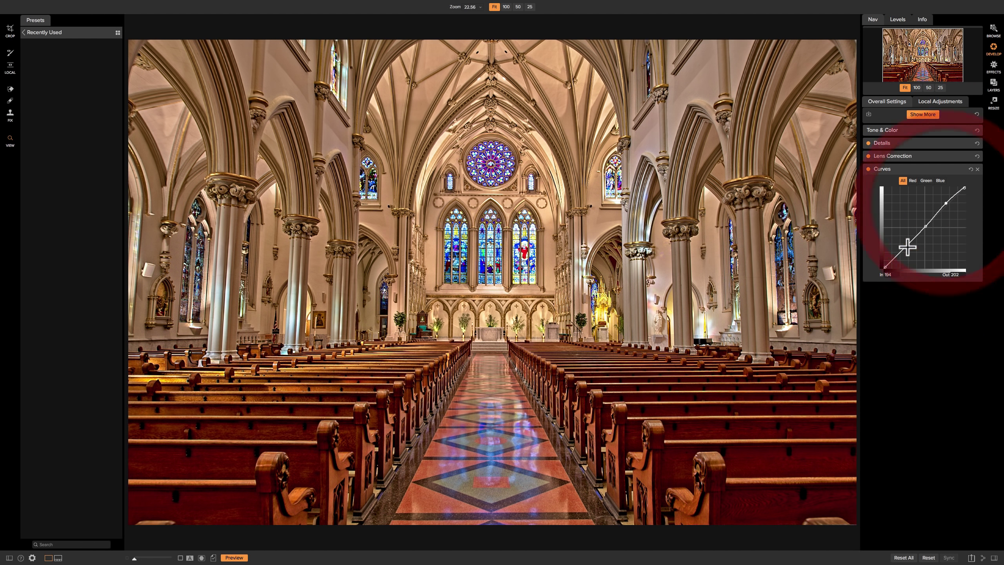
drag(892, 262, 906, 250)
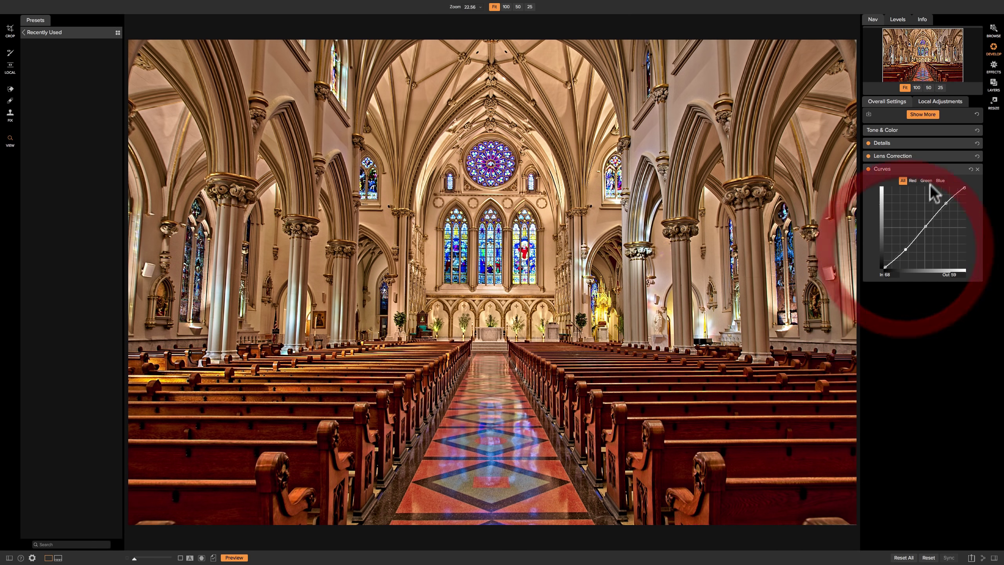
click(937, 169)
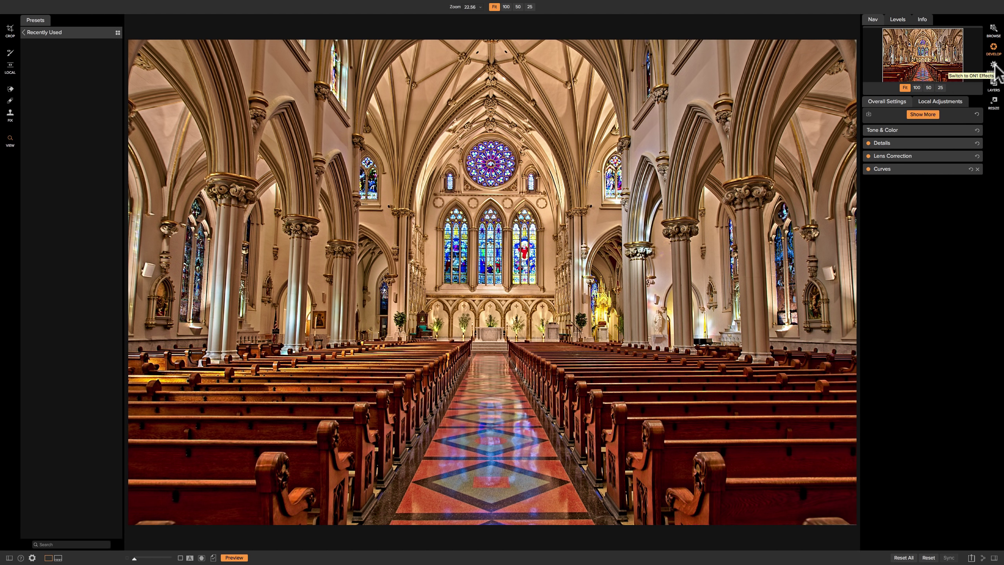
Add a Color Adjustment filter, then remove it again.
click(923, 115)
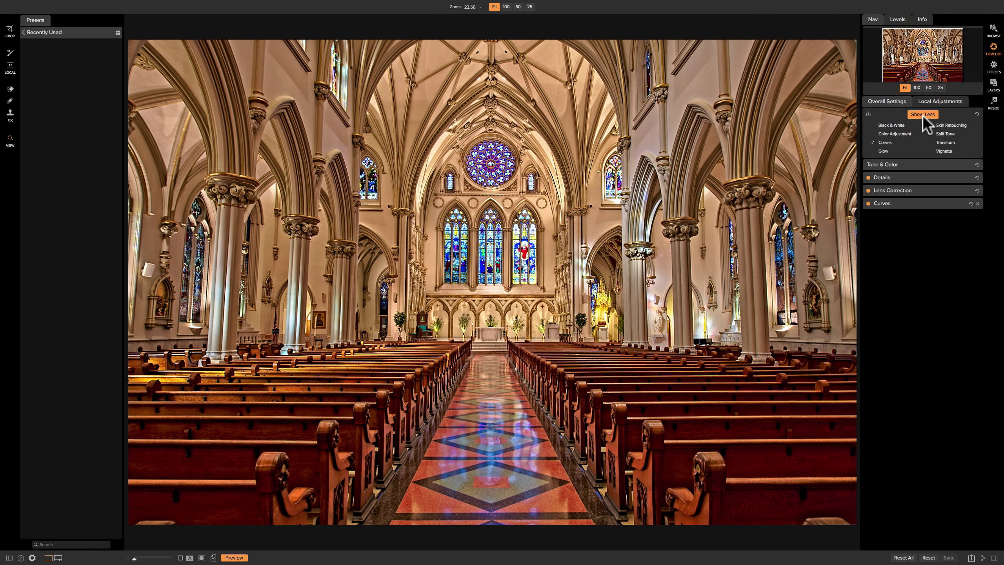
click(903, 134)
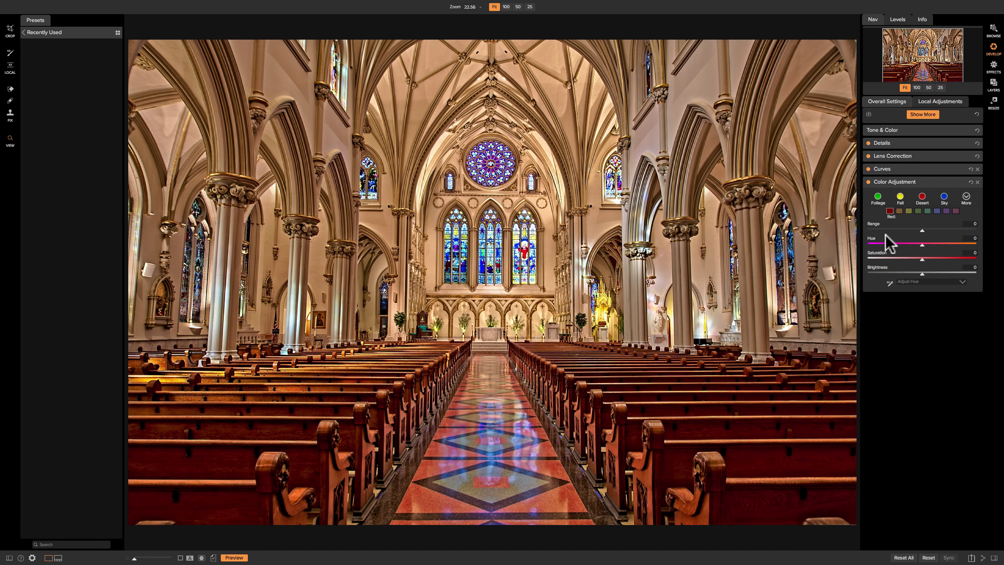
click(979, 182)
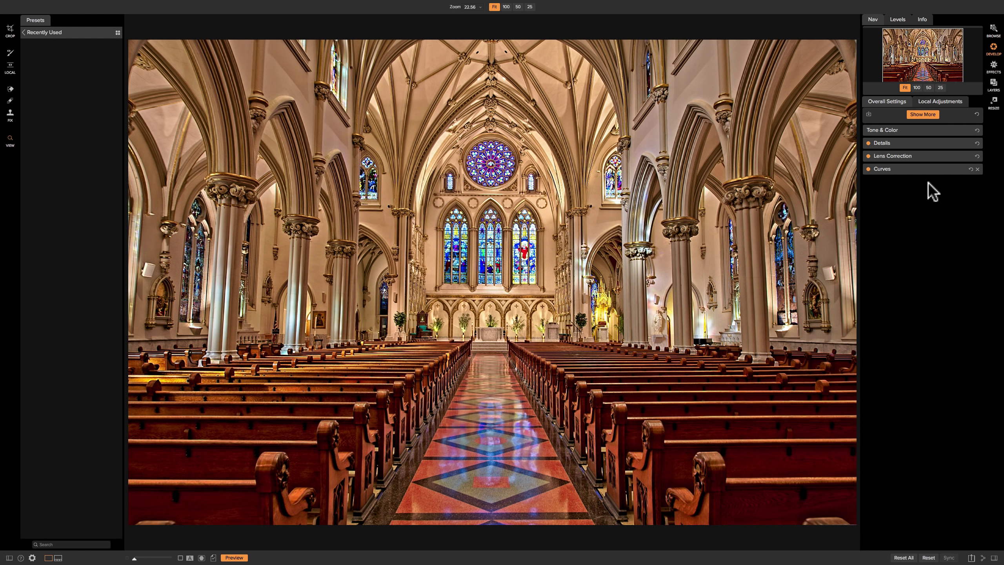
In Browse, view the _DSC0568.nef bracket full-size and step to the next exposure.
click(993, 31)
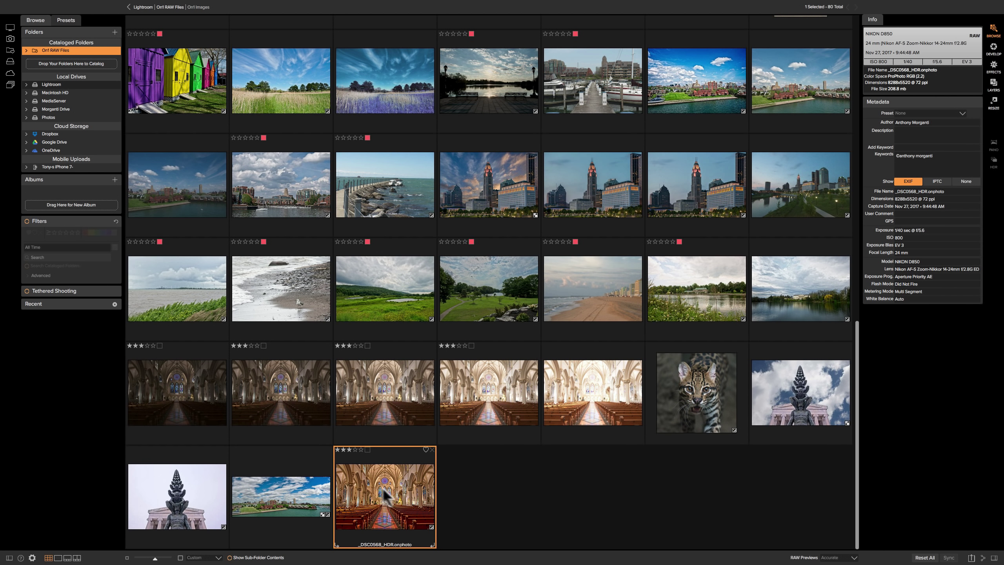
double_click(291, 396)
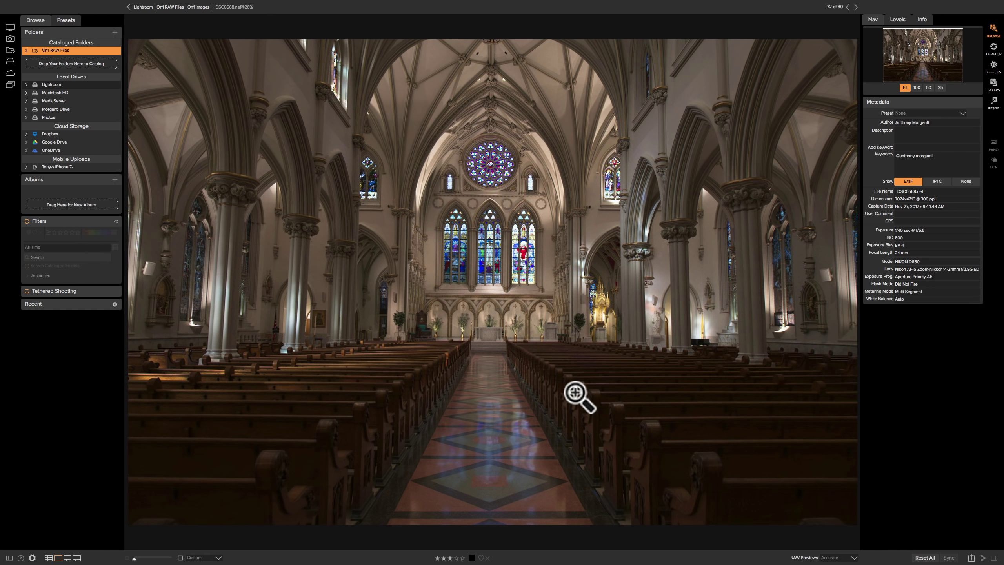
key(Right)
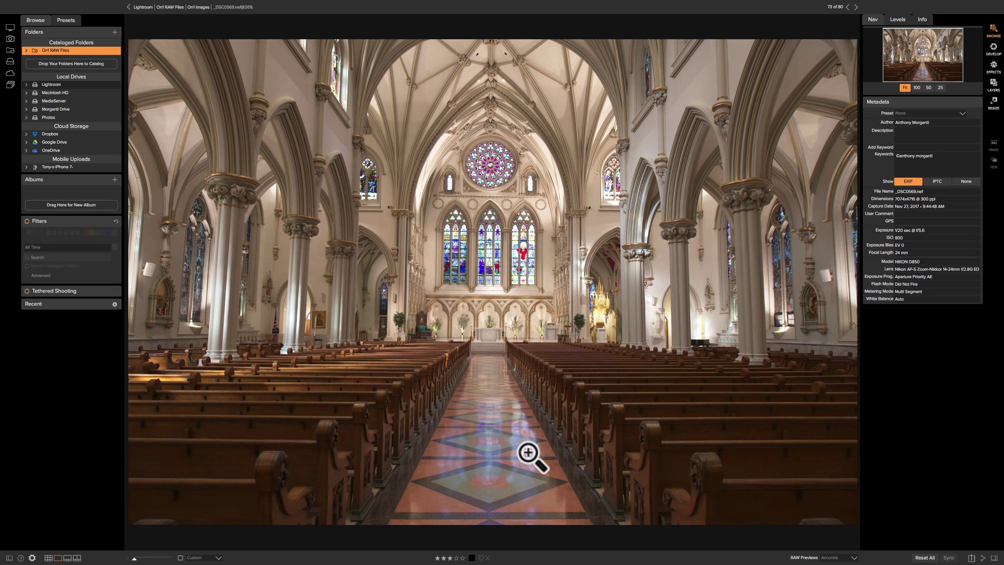
Back in the grid, open _DSC0568_HDR.onphoto full-size at 8288×5520.
key(g)
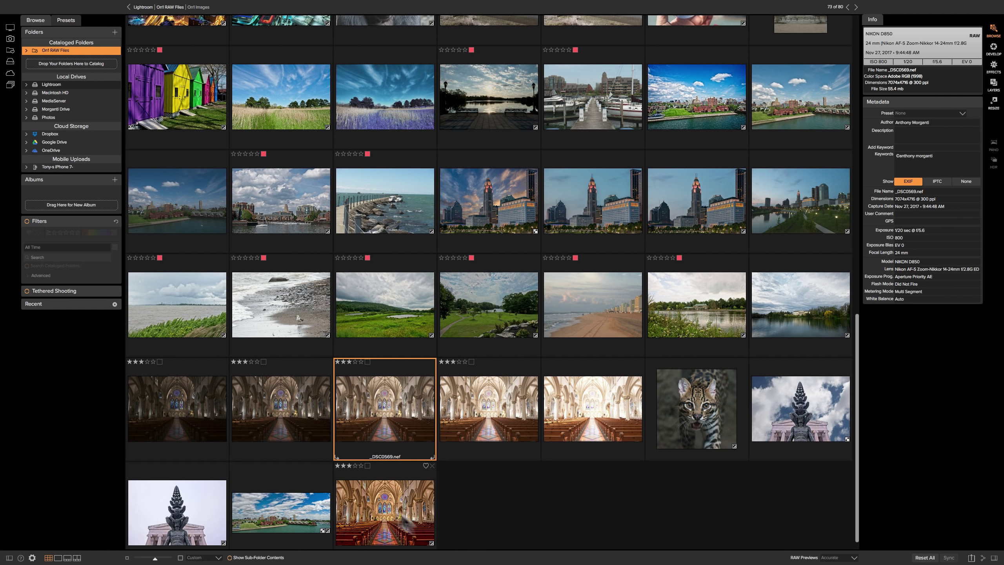
click(385, 506)
double_click(385, 505)
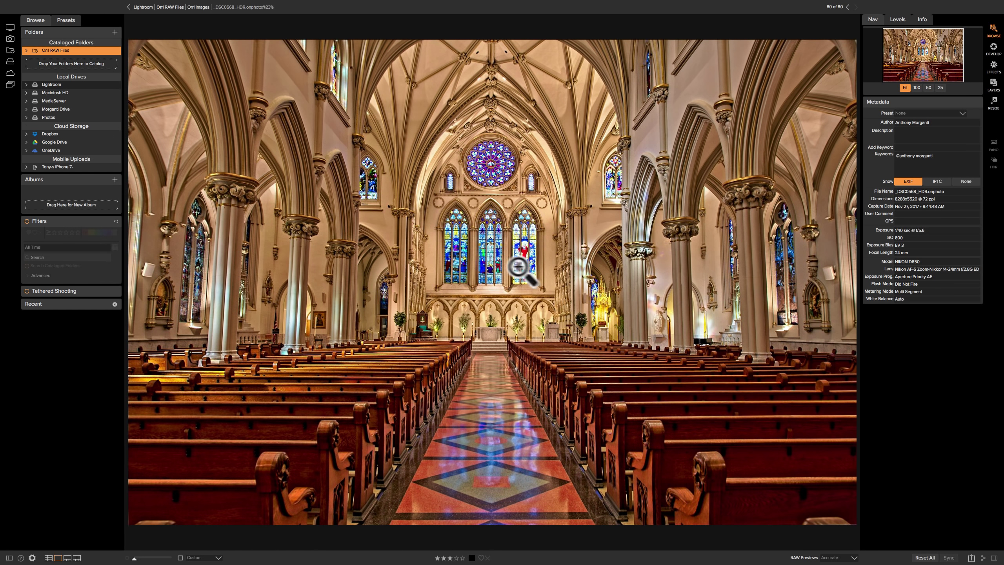